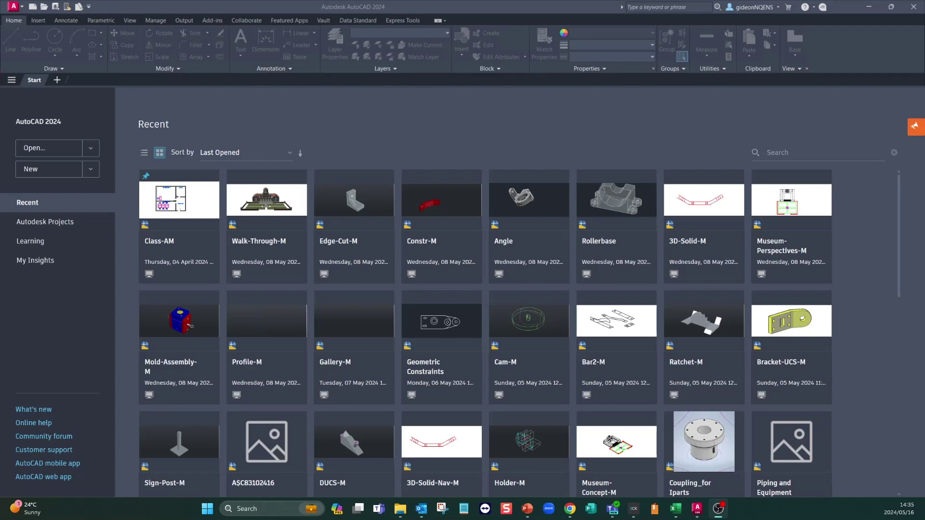
Step: Create a new drawing from the acadiso3D template
left_click(90, 170)
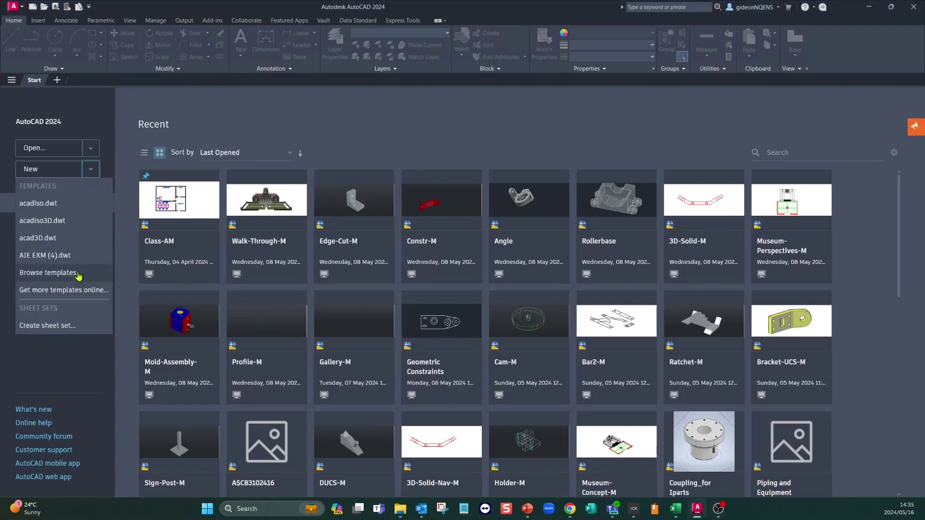
left_click(57, 278)
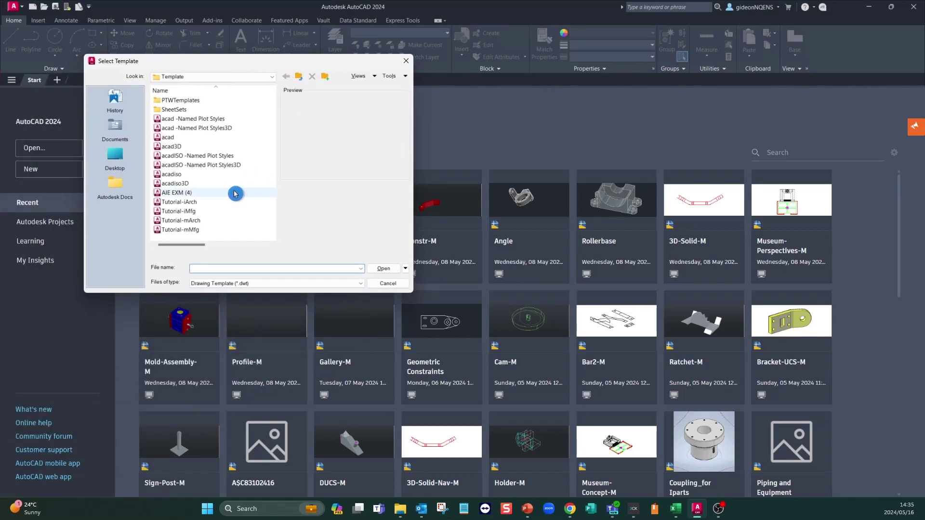
left_click(187, 189)
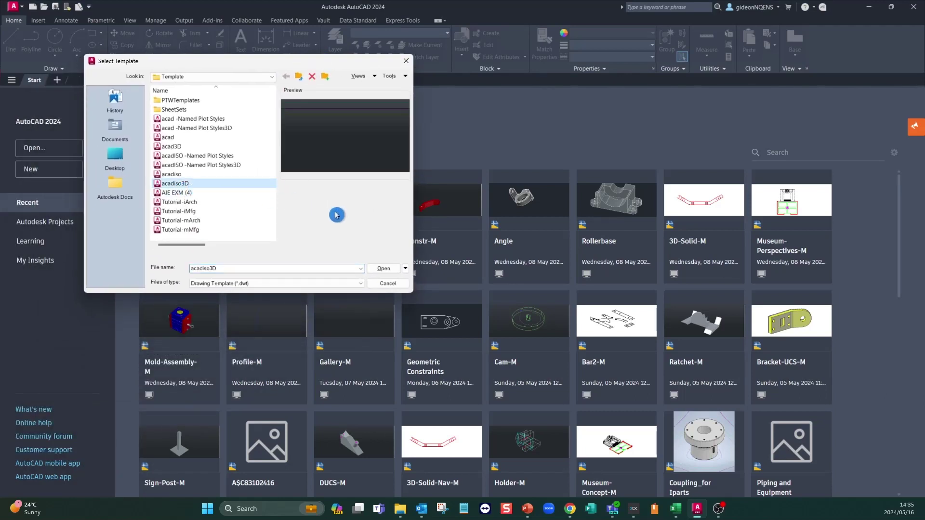
left_click(386, 268)
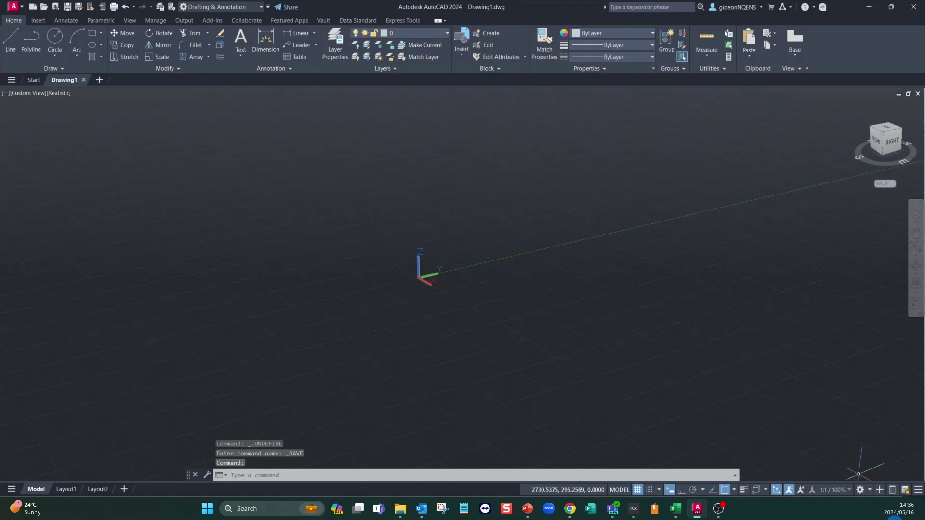
Step: Switch to the 3D Modeling workspace and close the Activity Insights palette
left_click(871, 492)
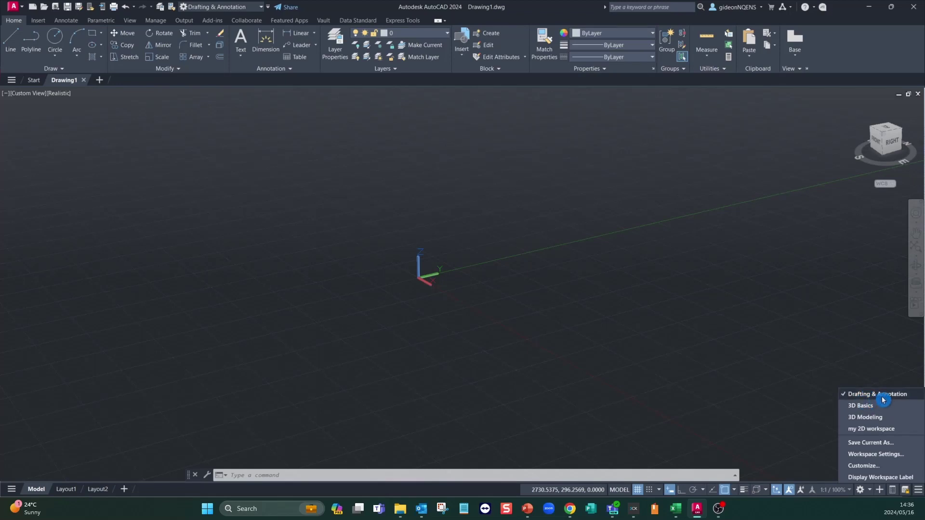
left_click(893, 419)
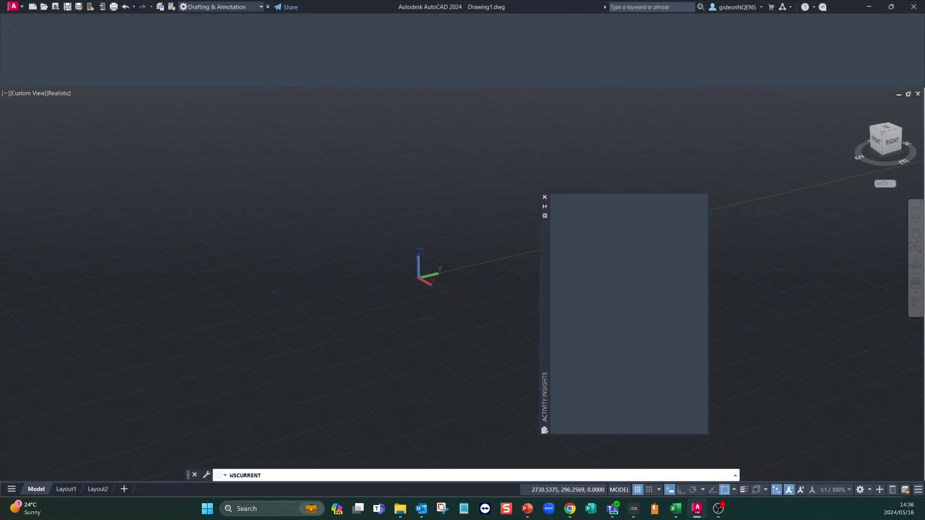
left_click(546, 202)
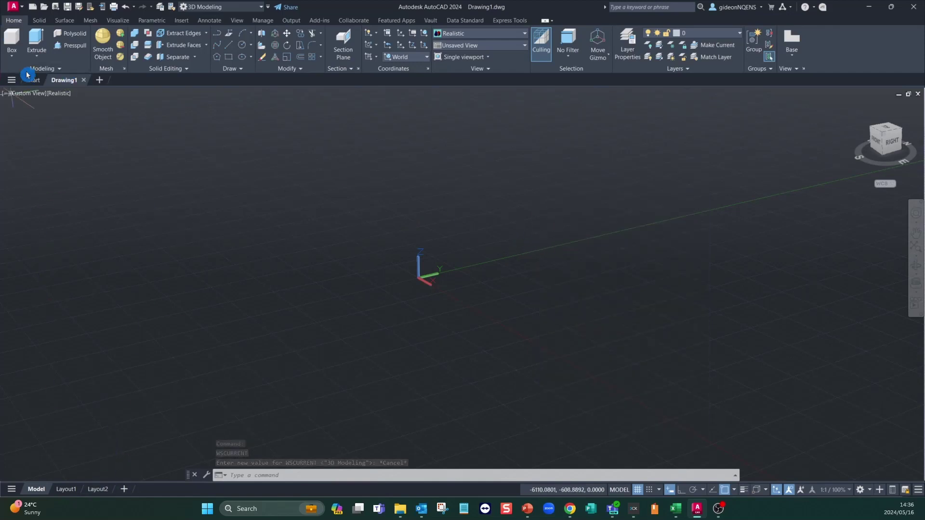
Step: Create a solid box near the origin with a 1000 by 1000 base and a height of 1000
left_click(12, 53)
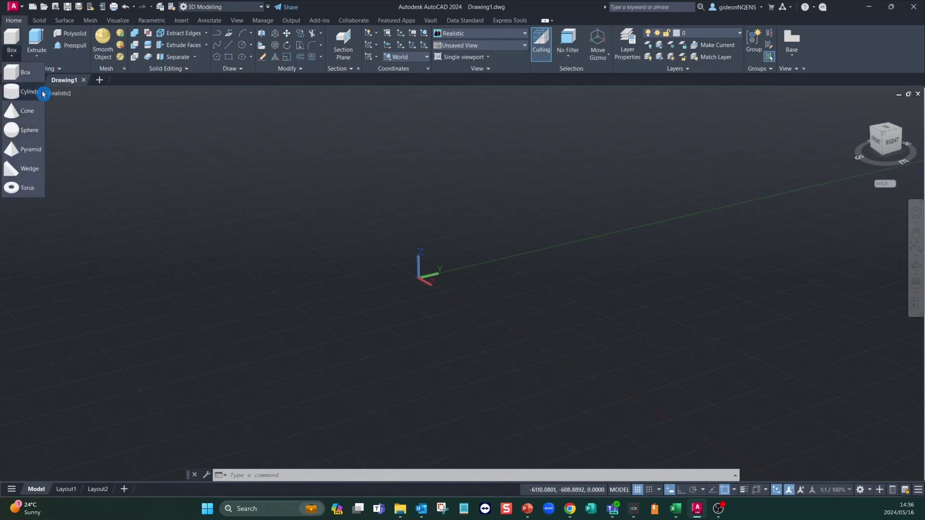
left_click(21, 74)
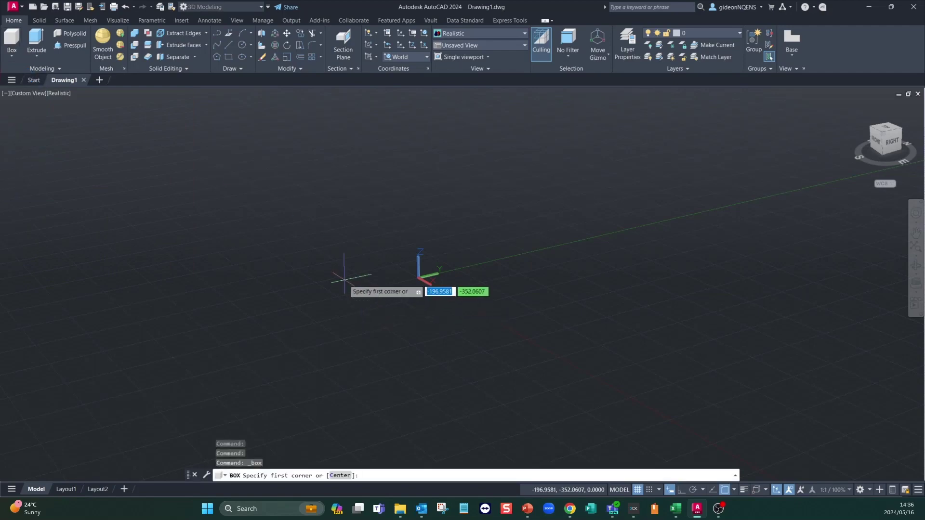
left_click(402, 306)
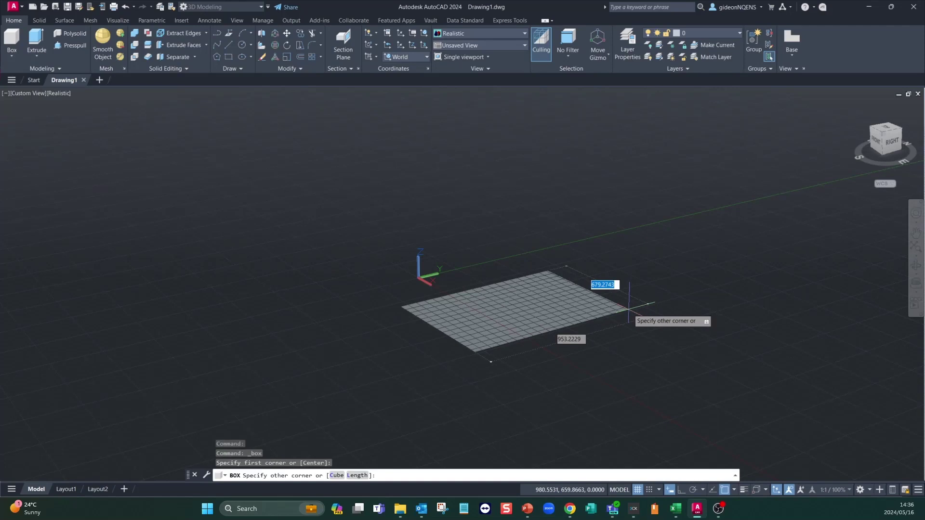
type("1000")
key("Tab")
type("1")
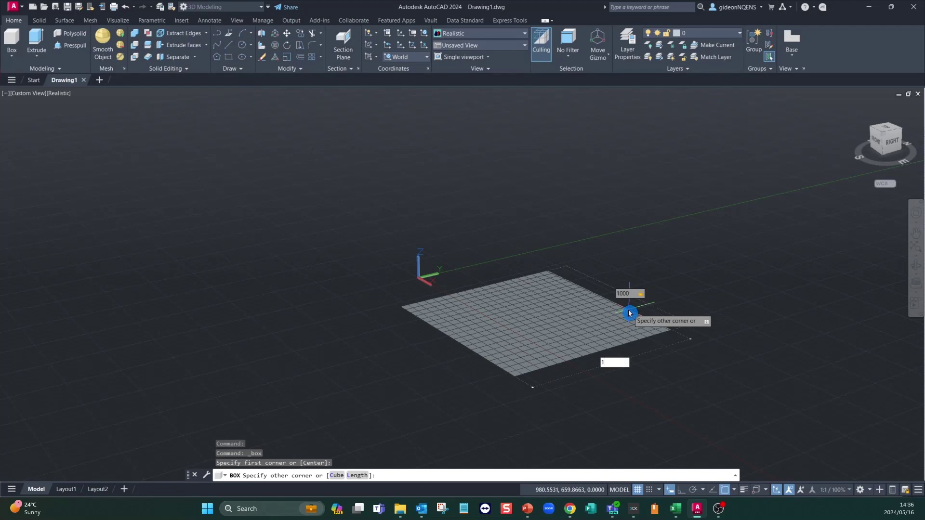
type("000")
key("Return")
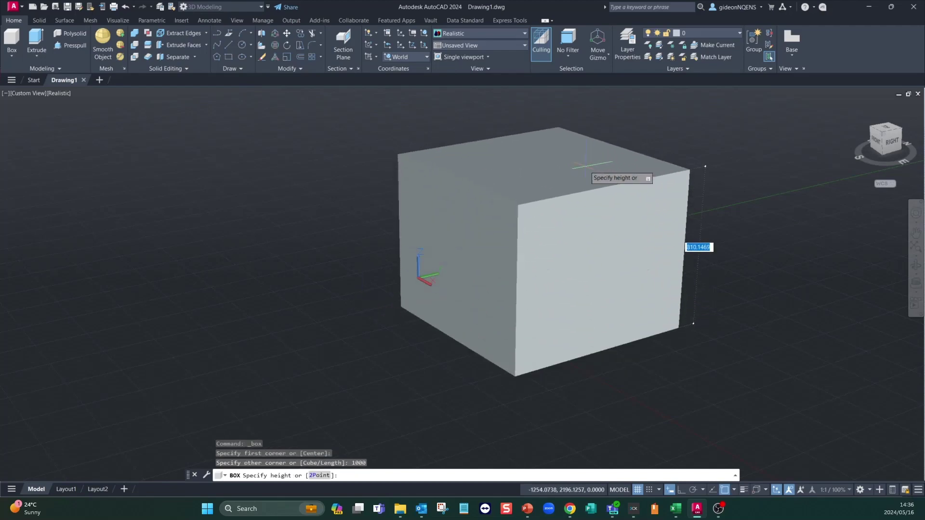
type("1000")
key("Return")
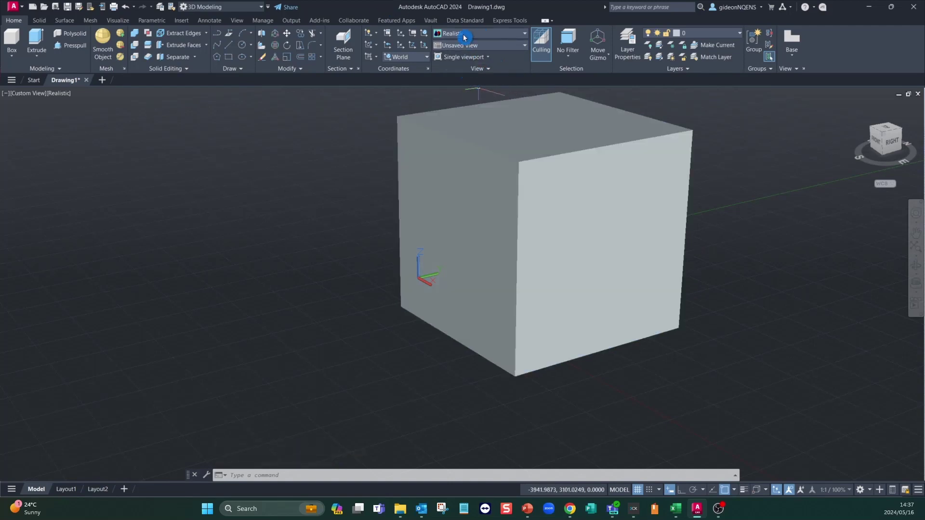
Step: In the 2D Wireframe visual style, draw a cylinder of radius 500 centred on the box's top front edge midpoint, down to the bottom corner
left_click(525, 33)
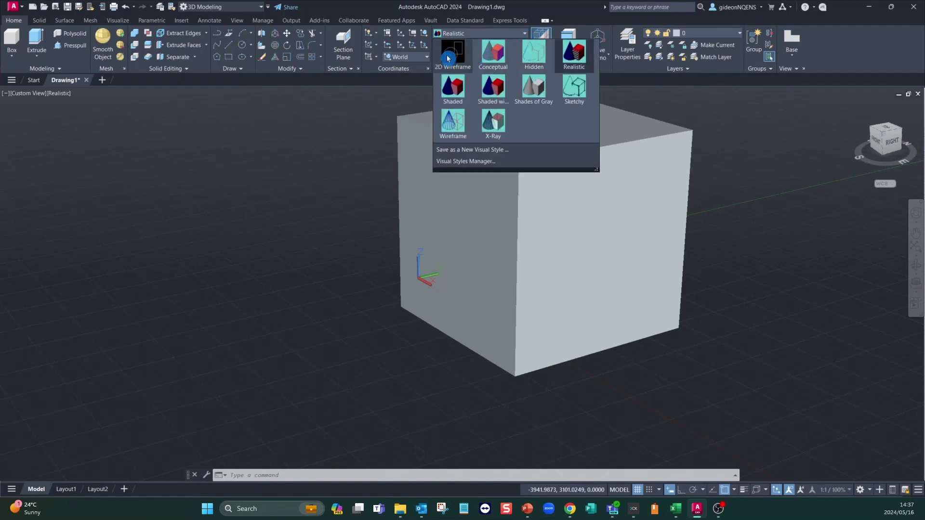
left_click(447, 58)
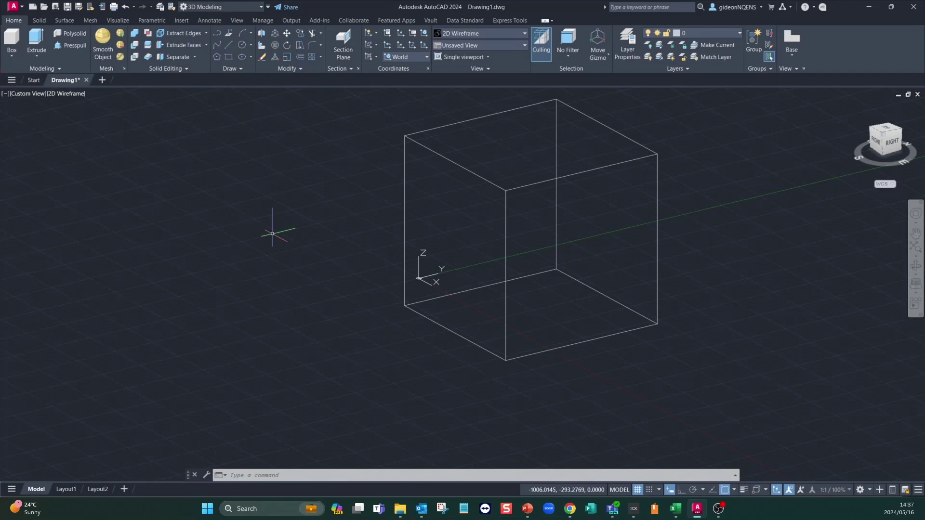
left_click(11, 56)
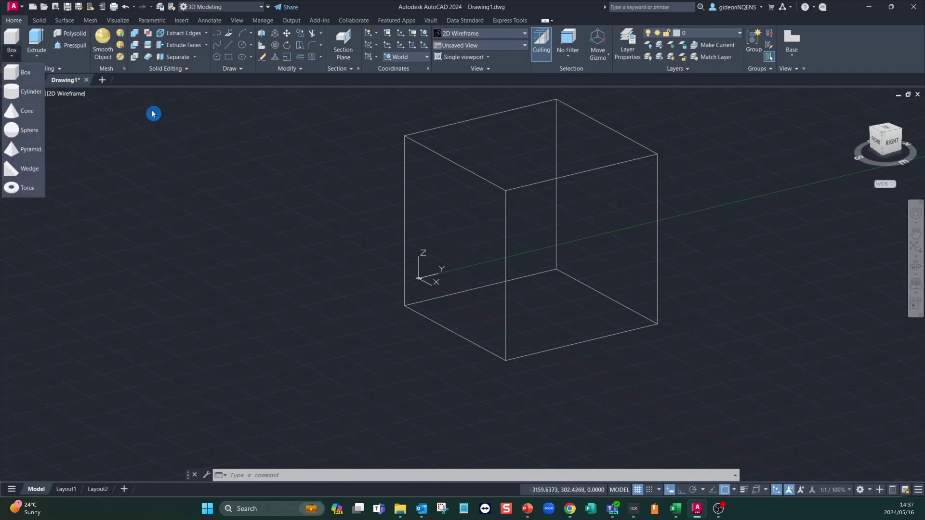
left_click(43, 96)
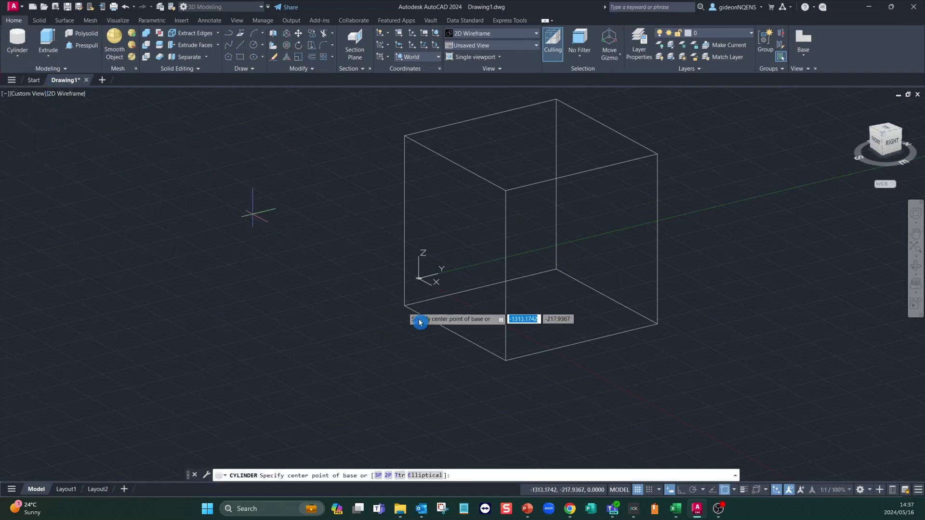
left_click(582, 172)
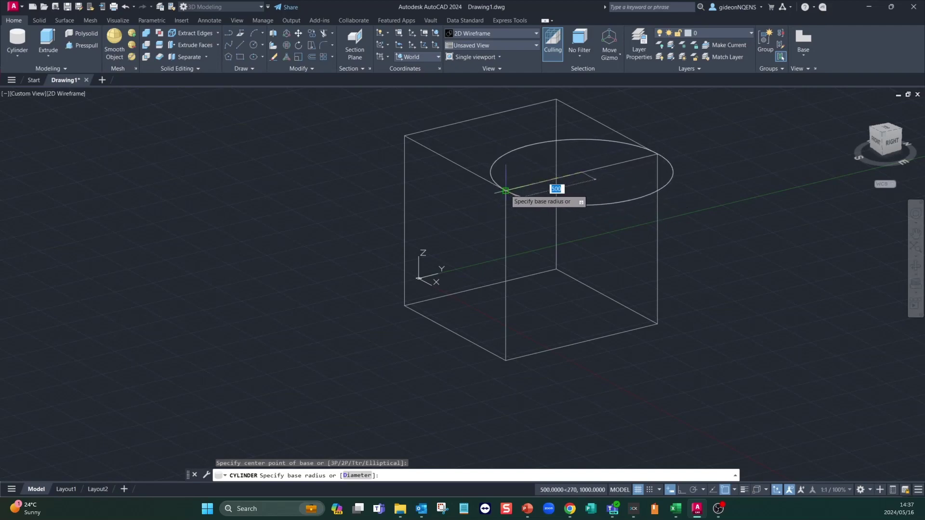
left_click(506, 191)
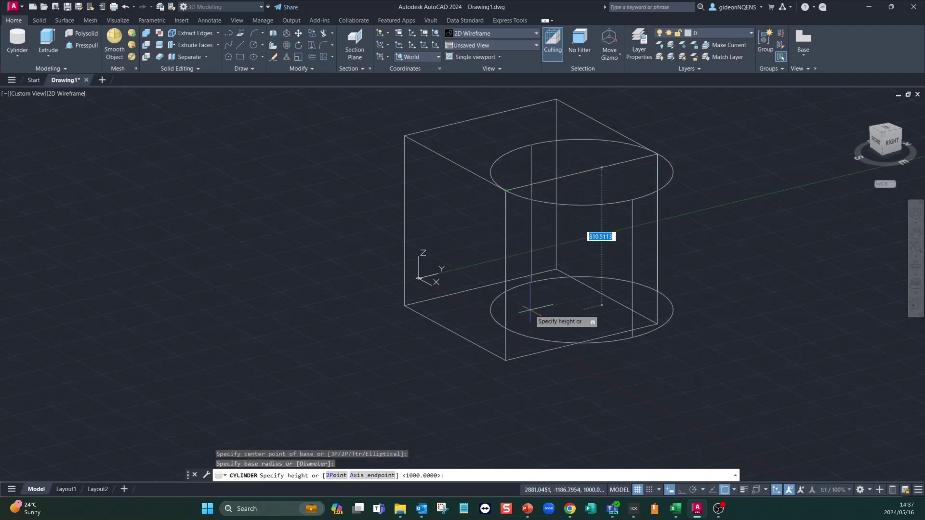
left_click(505, 361)
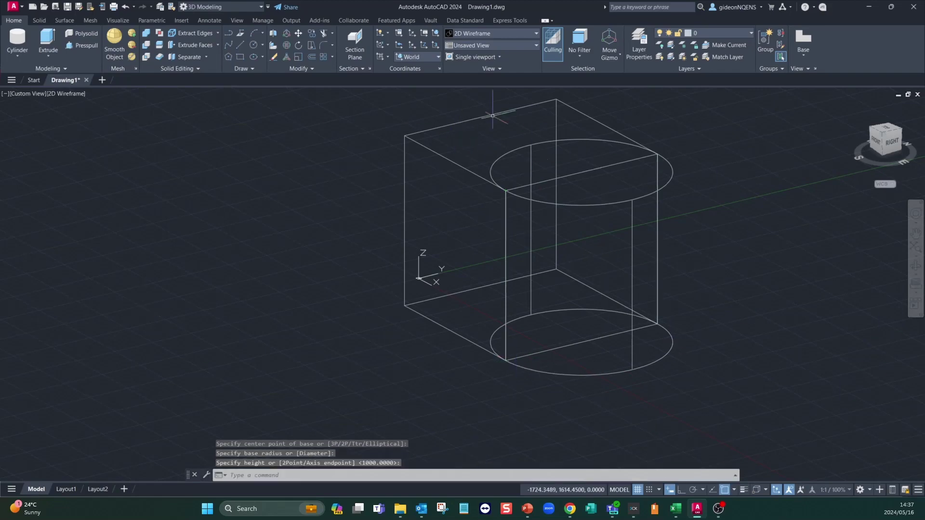
Step: Show the box and cylinder in the X-Ray visual style
left_click(538, 38)
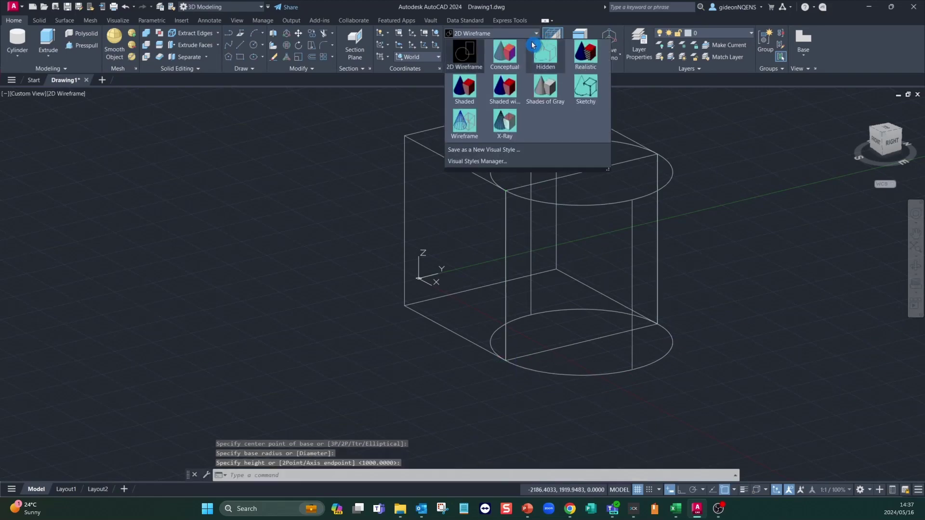
left_click(509, 125)
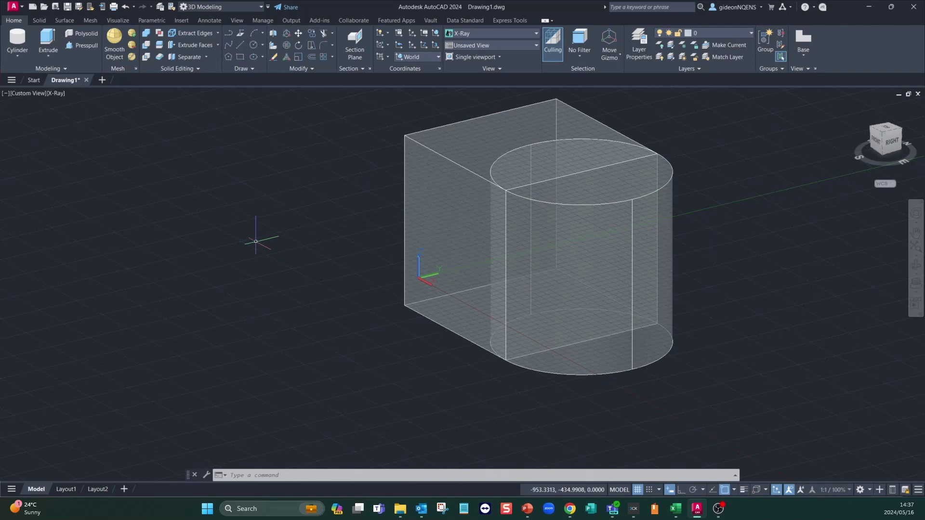
left_click(135, 57)
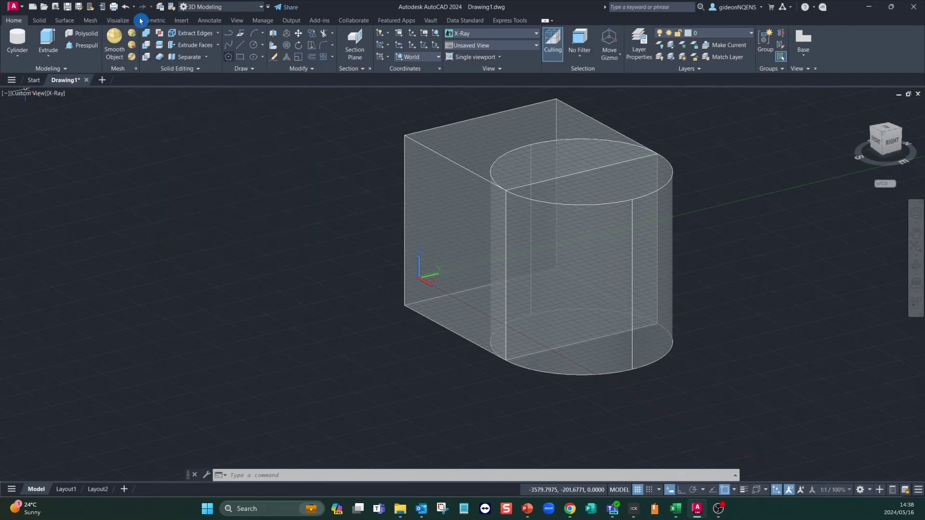
left_click(39, 20)
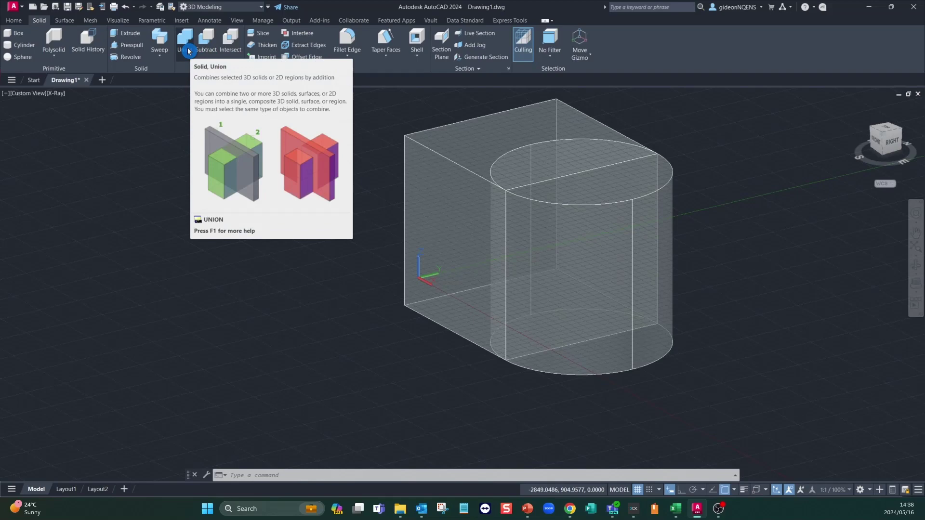
left_click(13, 20)
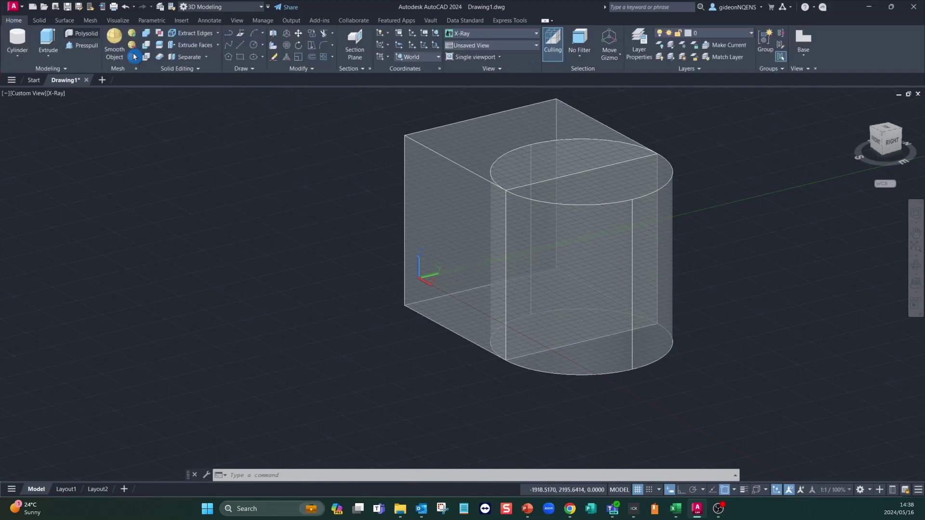
Step: Set the visual style to Realistic and combine the box and cylinder into one solid with Union
left_click(533, 34)
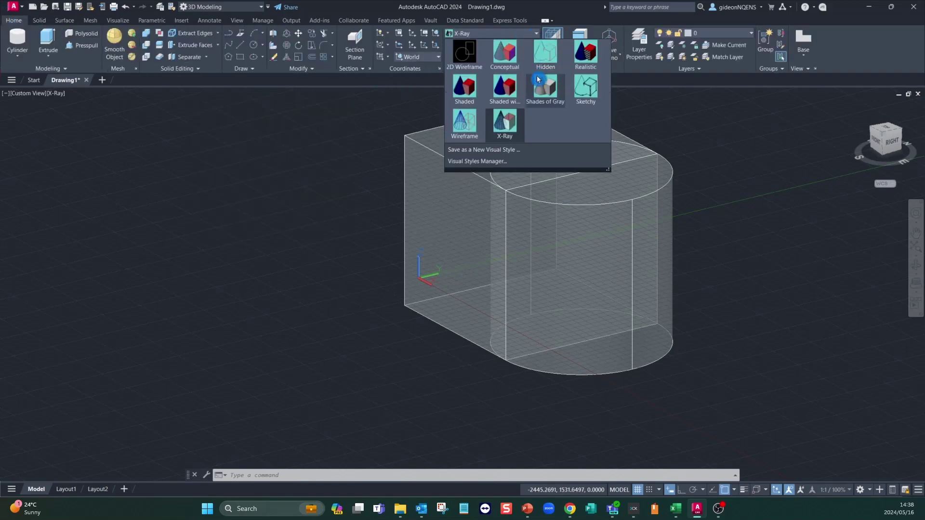
left_click(602, 62)
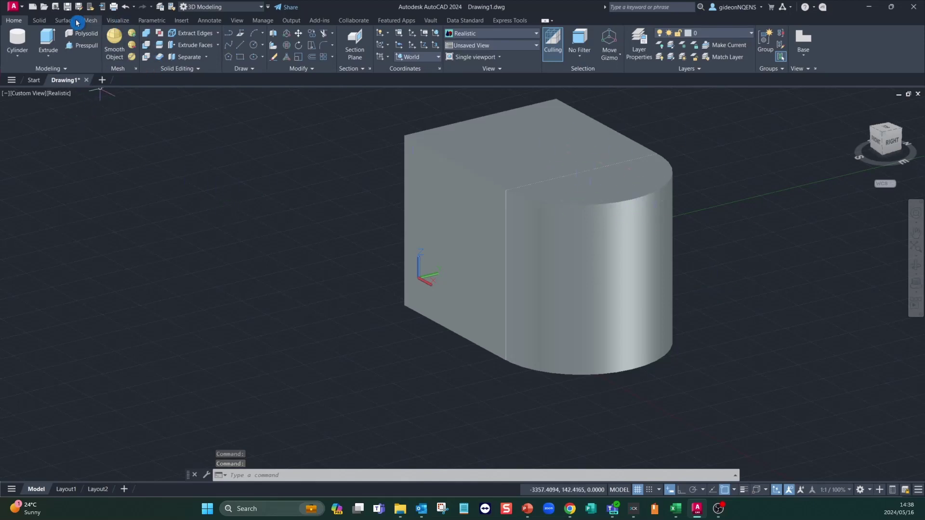
left_click(44, 22)
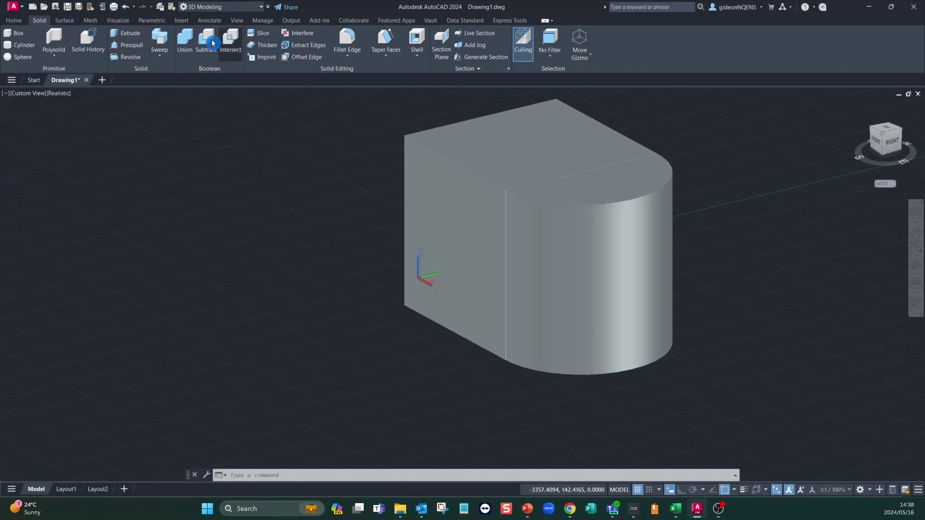
left_click(188, 41)
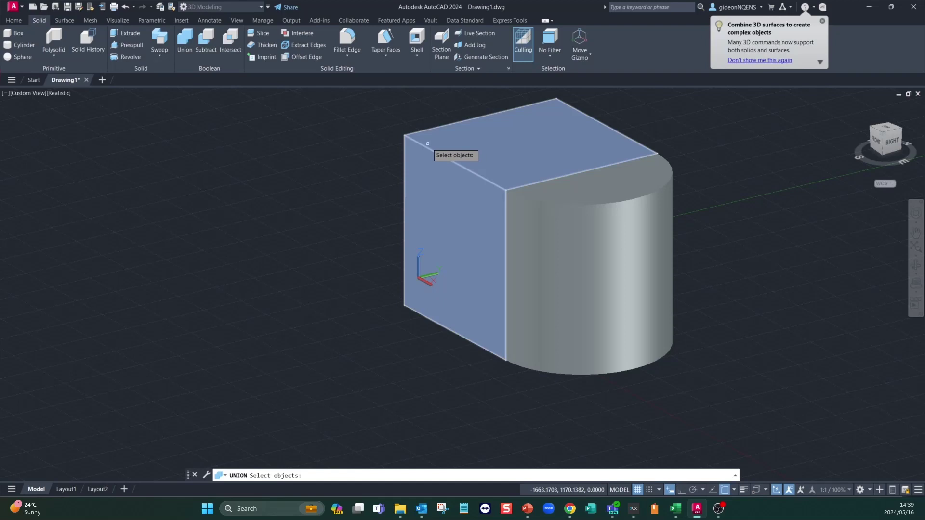
left_click(427, 143)
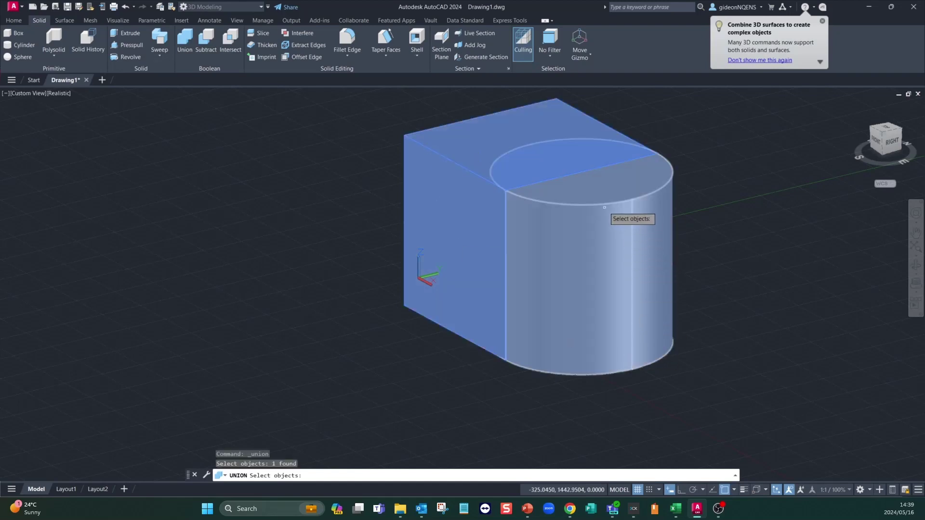
left_click(605, 208)
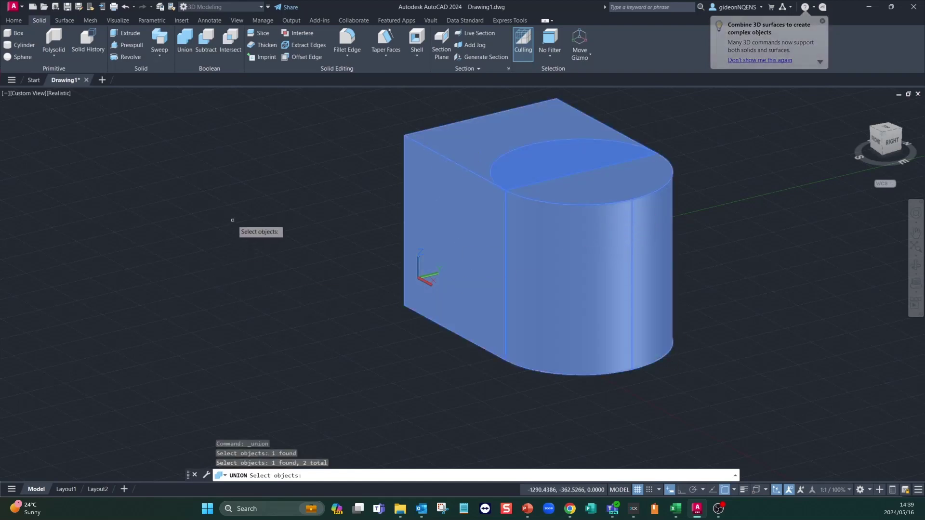
key("Return")
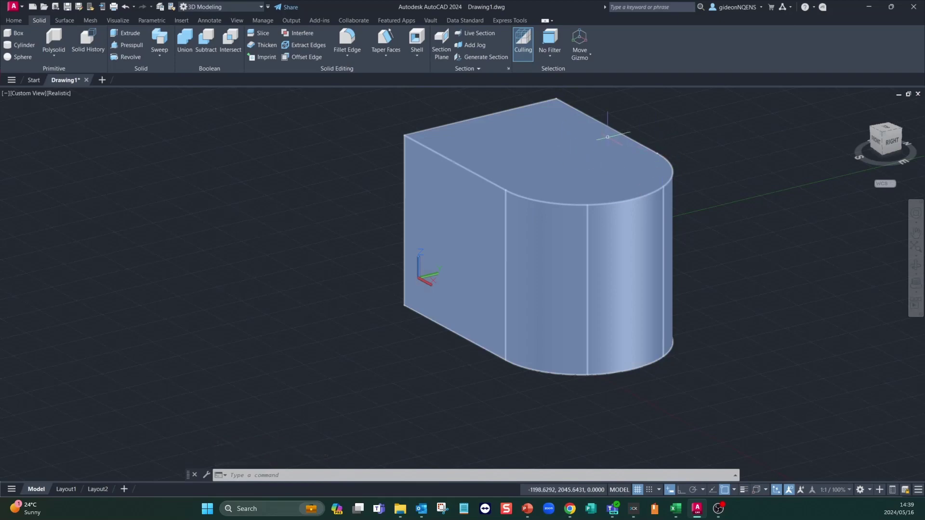
Step: Display the combined solid in the 2D Wireframe visual style and undo that style change
left_click(13, 21)
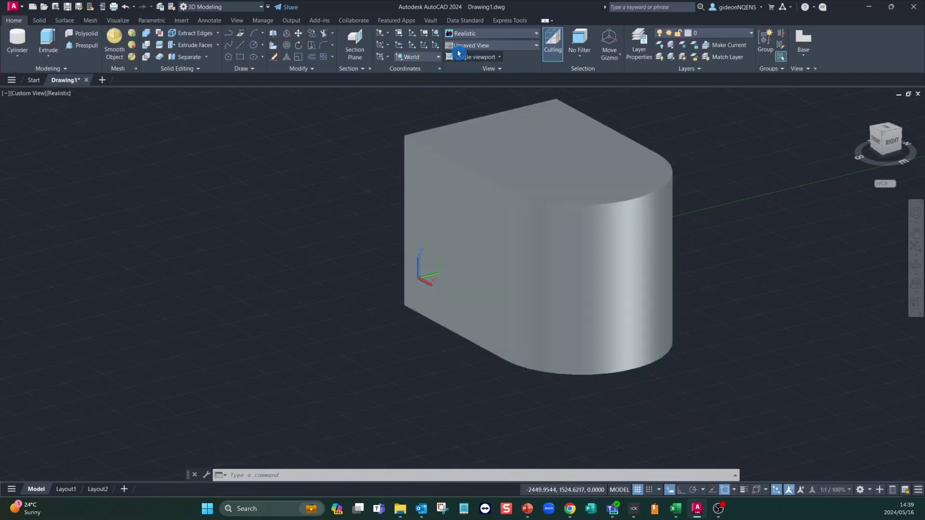
left_click(525, 33)
left_click(464, 56)
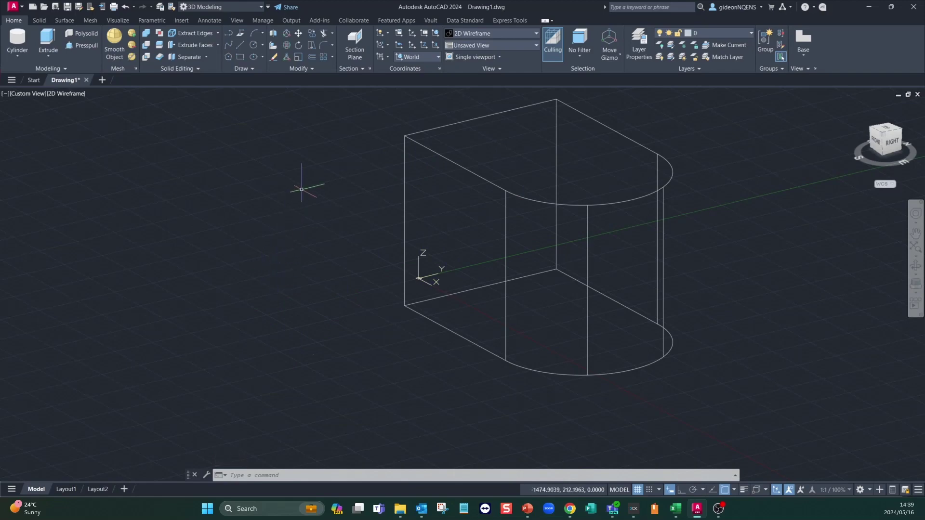
key("ctrl+z")
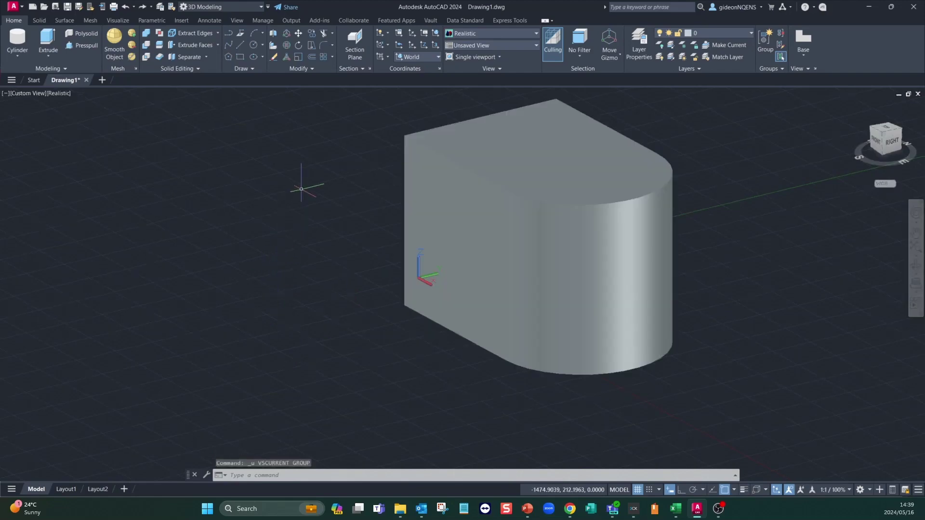
Step: Undo the Union of the box and cylinder, and subtract the cylinder from the box
key("ctrl+z")
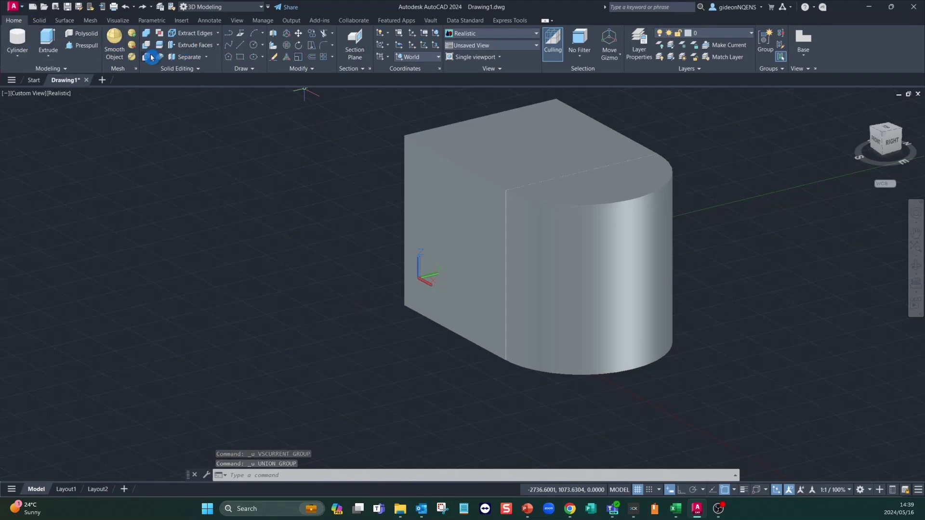
left_click(43, 22)
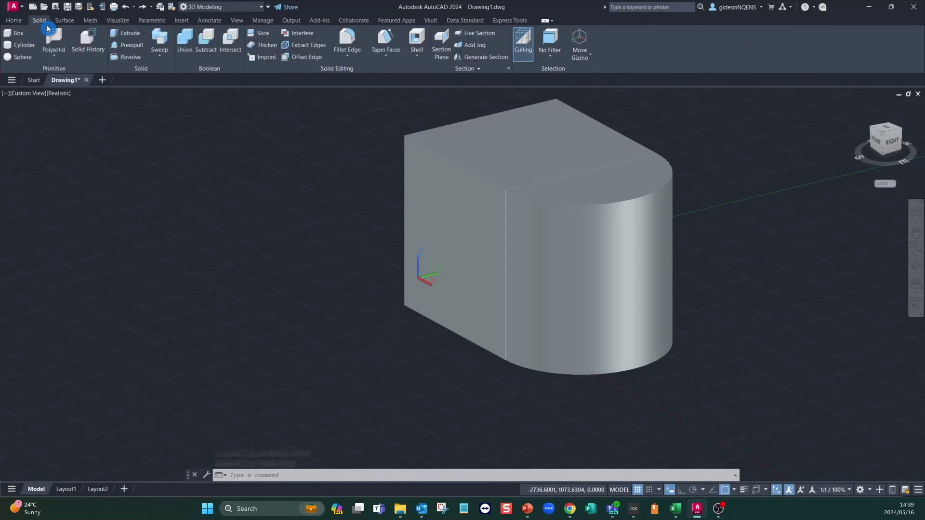
left_click(207, 46)
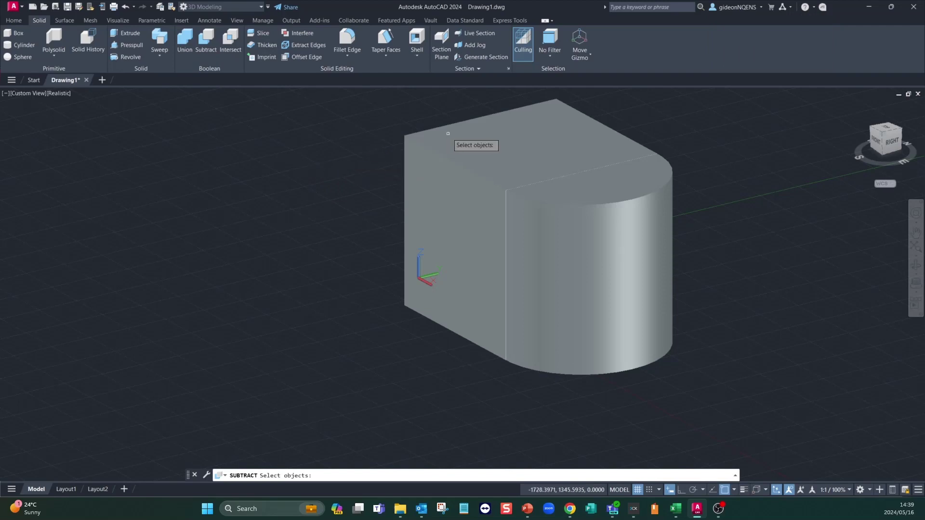
left_click(434, 150)
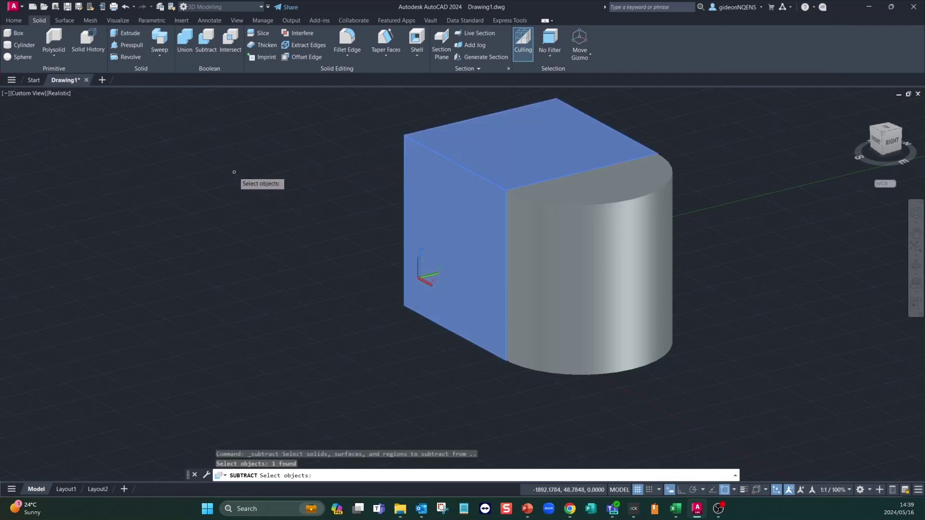
key("Return")
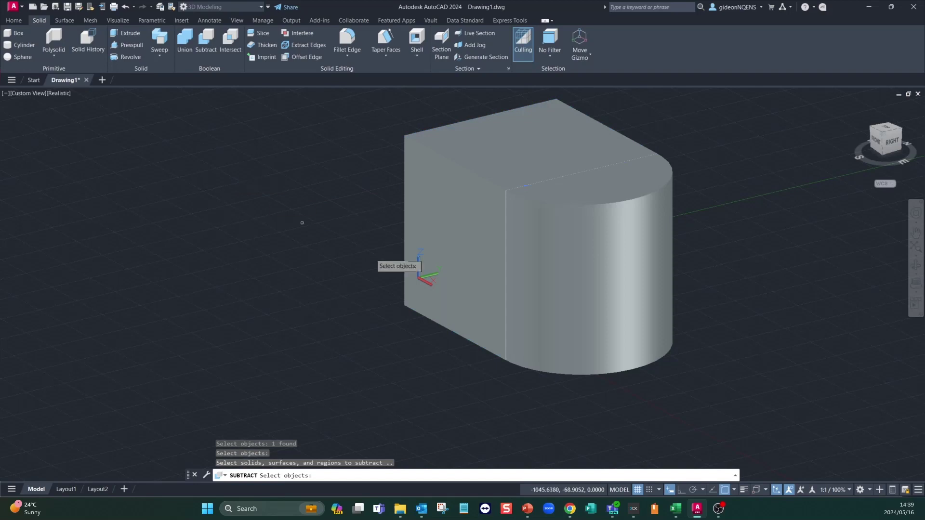
left_click(609, 199)
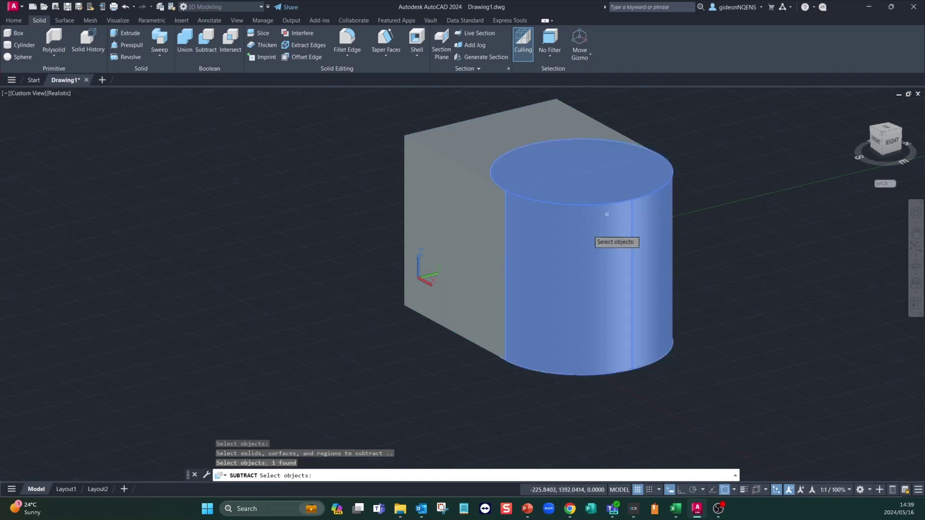
key("Return")
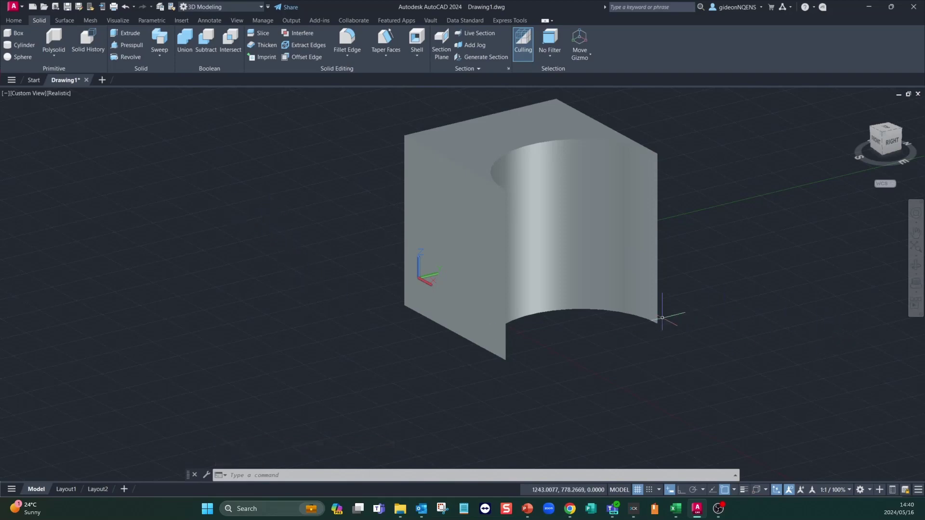
Step: Inspect the semicircular cut in the box from its open side and from the Top view
middle_click_drag(616, 355, 552, 368, "shift")
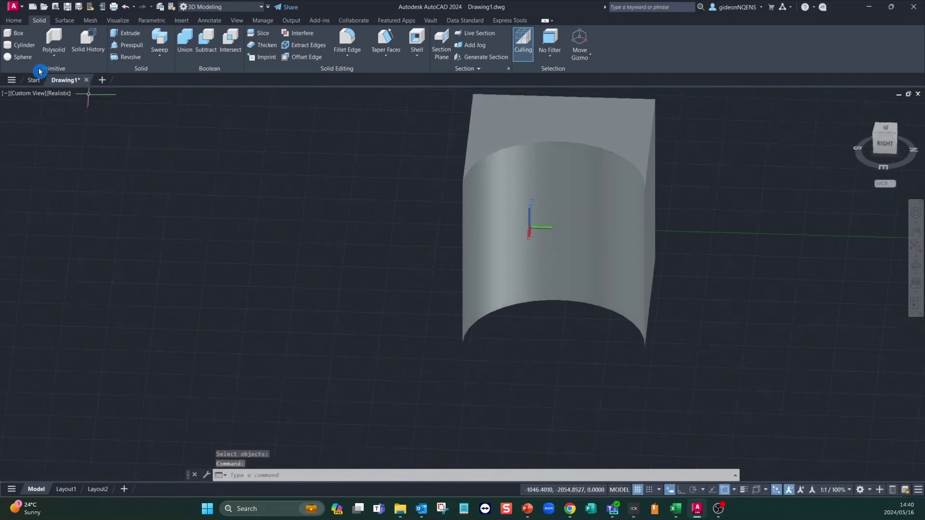
left_click(19, 24)
left_click(535, 45)
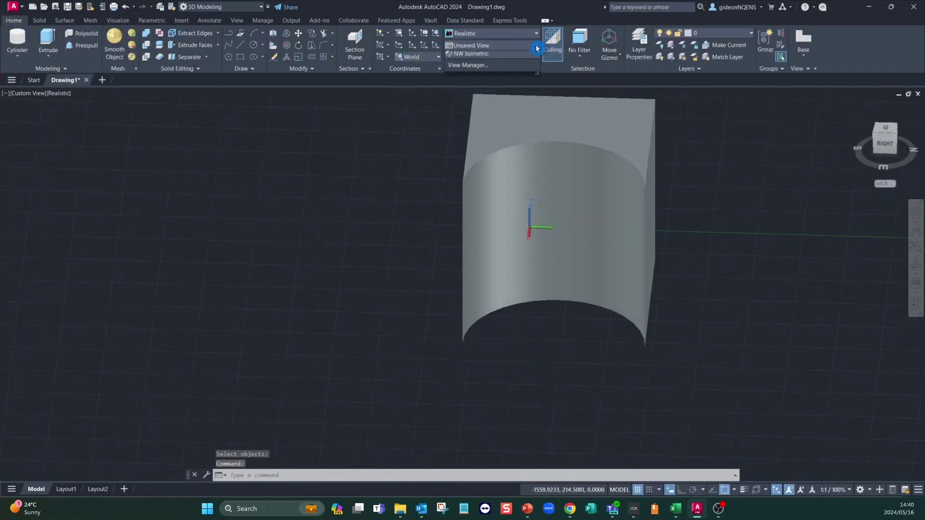
left_click(477, 57)
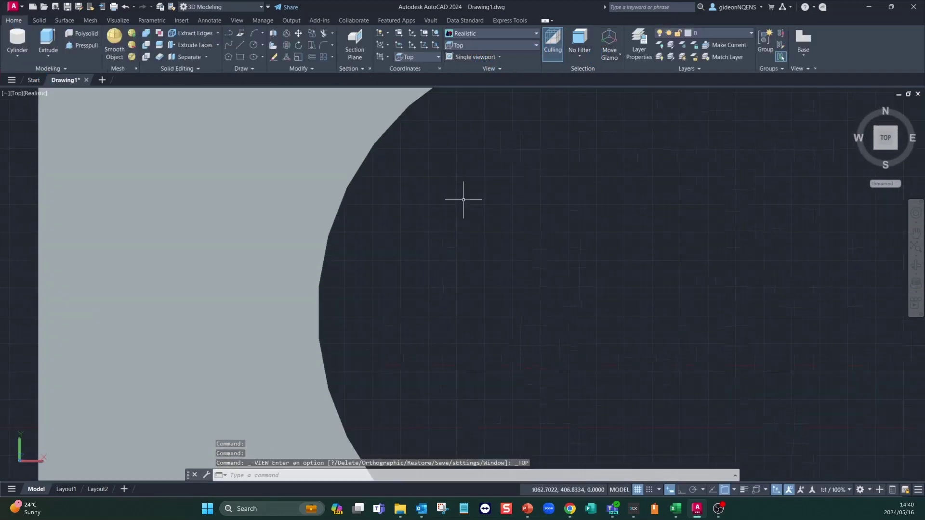
scroll(468, 203, "down", 5)
scroll(482, 241, "up", 2)
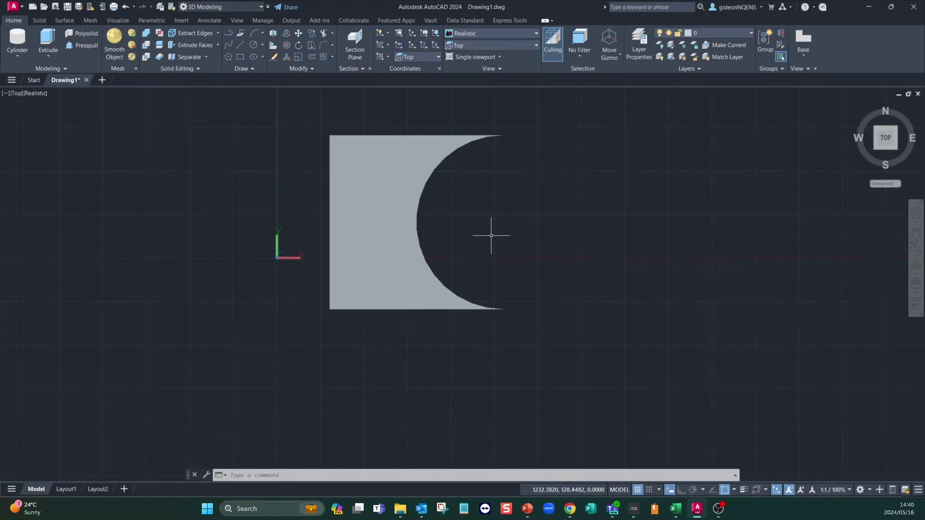
Step: Undo the Top view change and the subtraction of the cylinder from the box
key("ctrl+z")
key("ctrl+z")
key("ctrl+z")
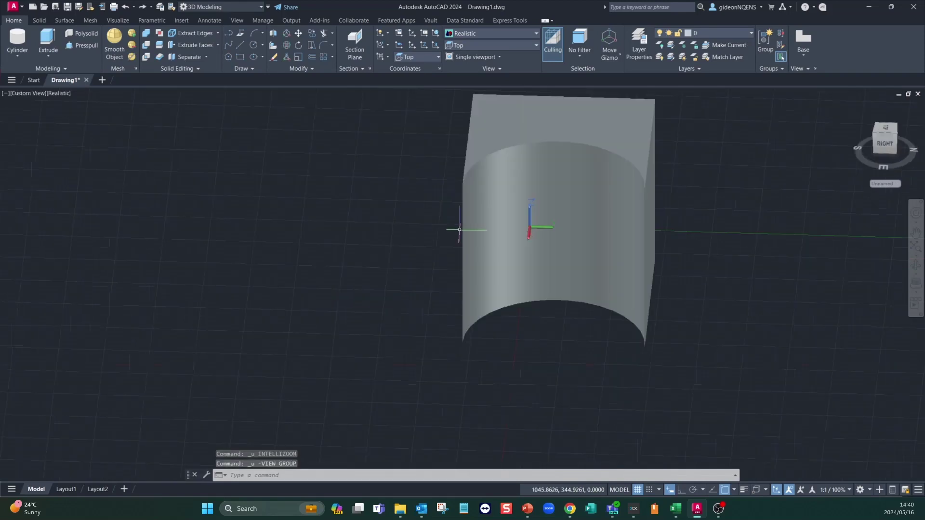
key("ctrl+z")
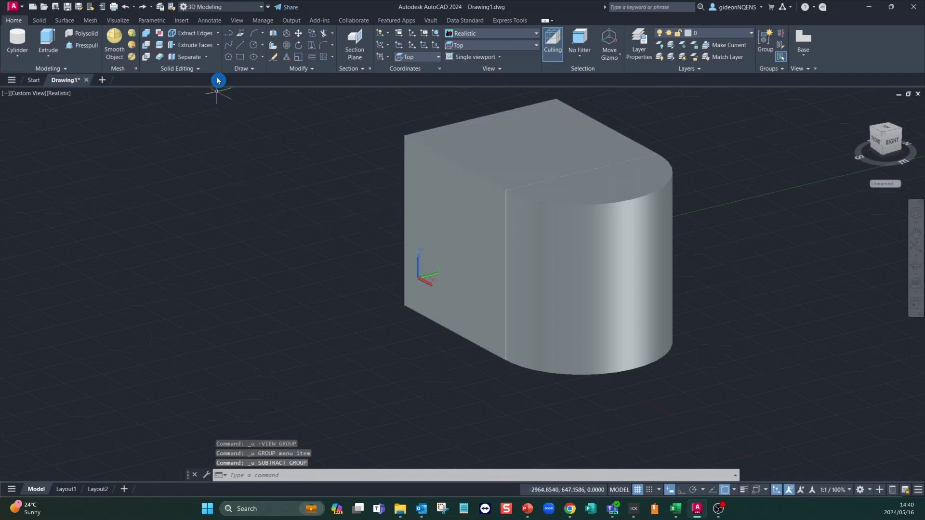
Step: Use Intersect on the box and the cylinder to keep only their common volume
left_click(41, 22)
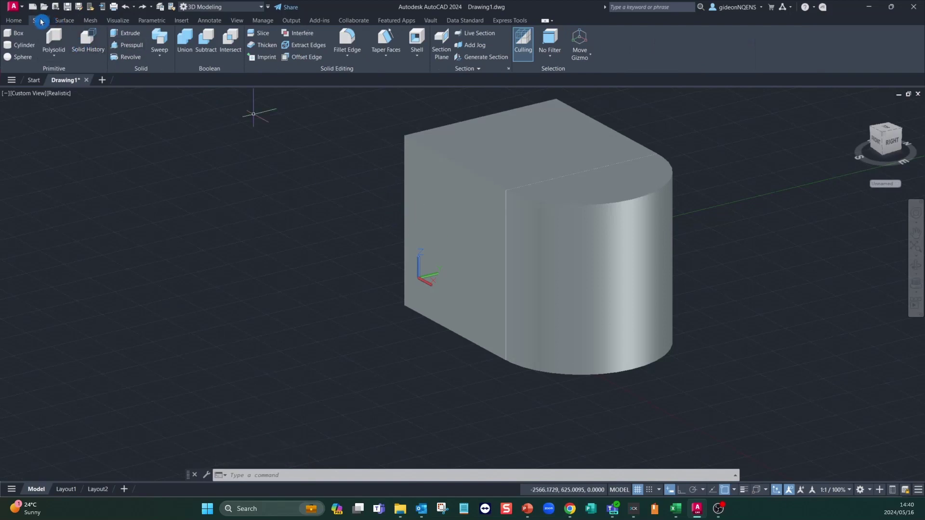
left_click(234, 39)
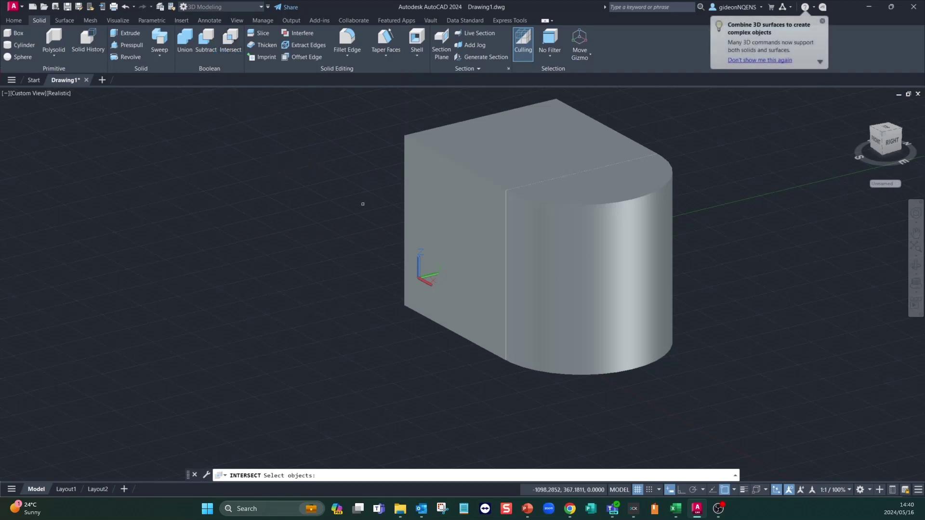
left_click(456, 156)
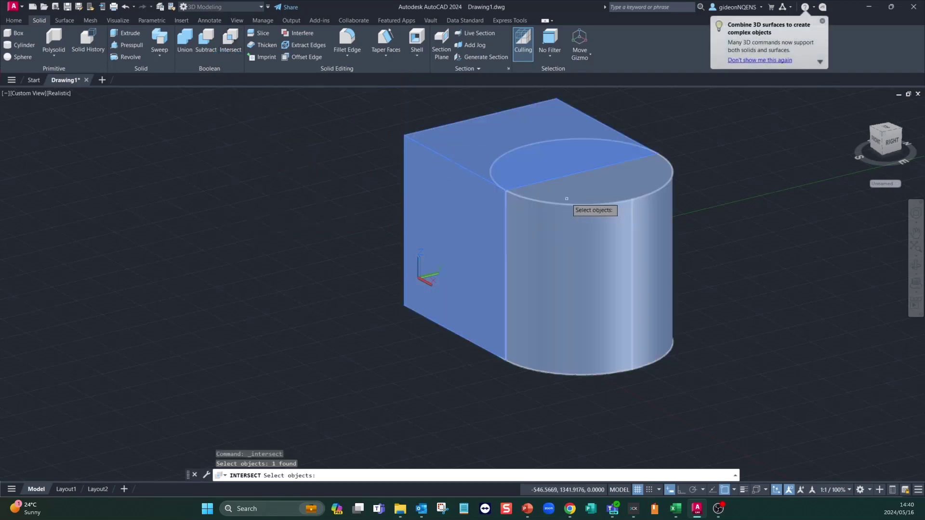
left_click(567, 199)
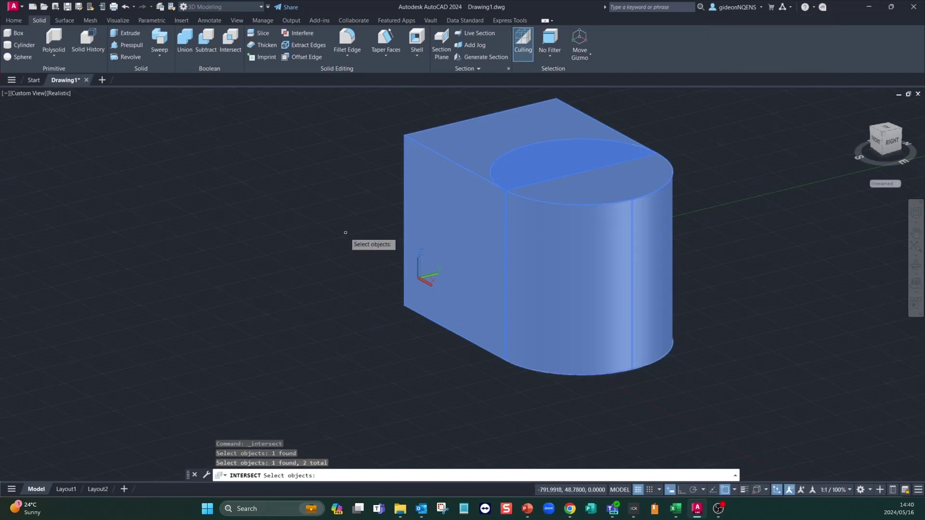
key("Return")
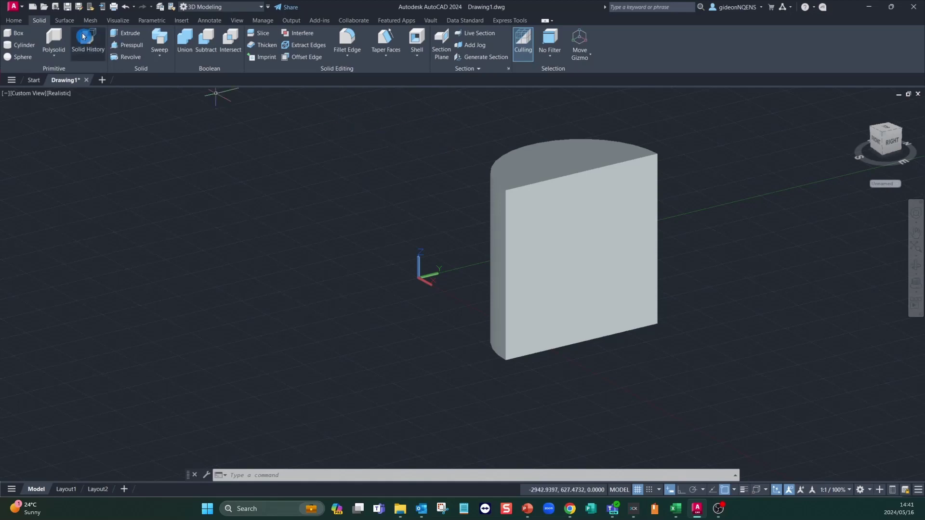
left_click(142, 49)
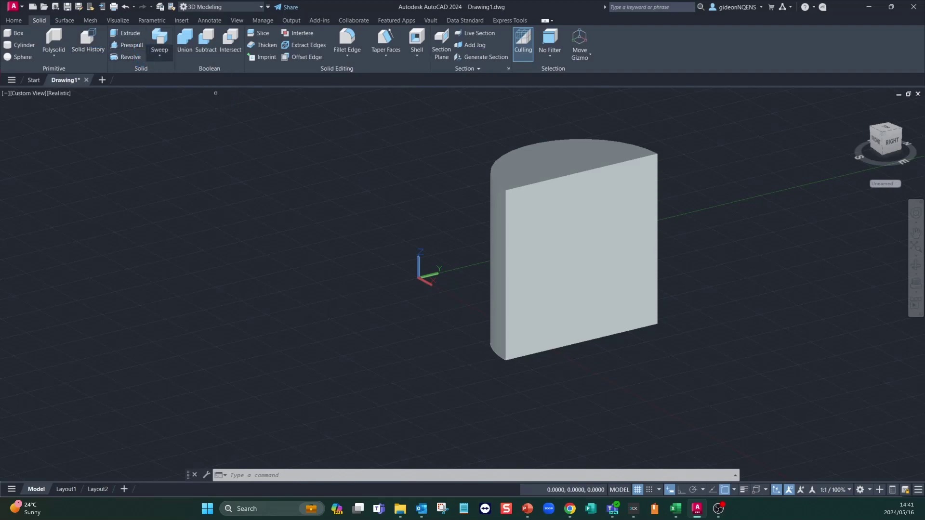
left_click(548, 185)
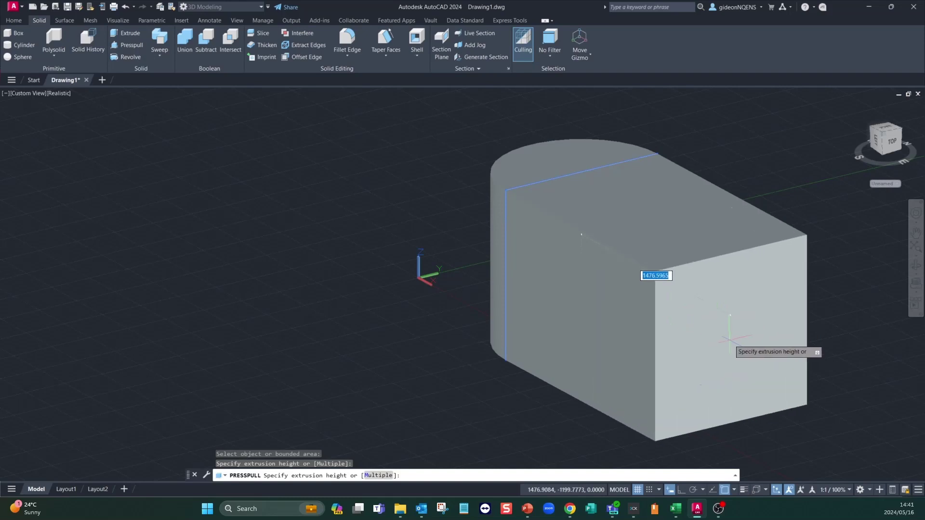
key("Escape")
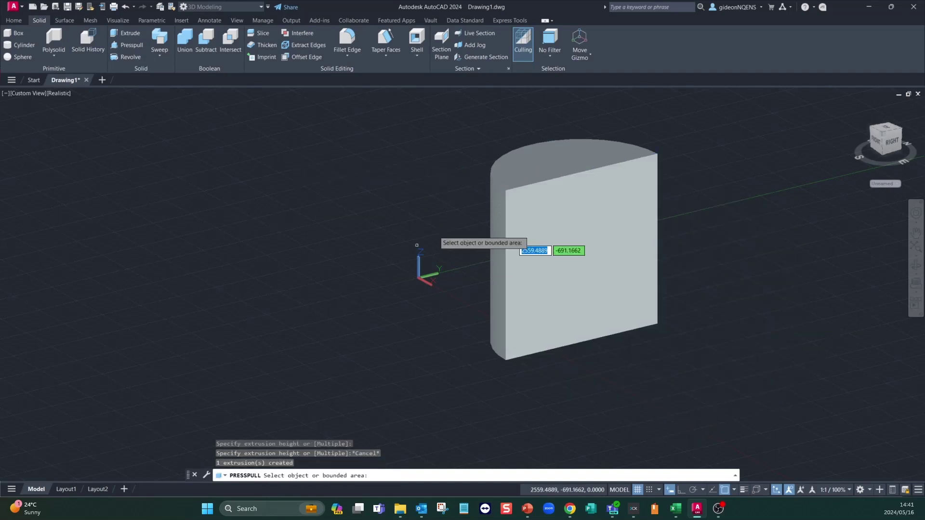
key("Return")
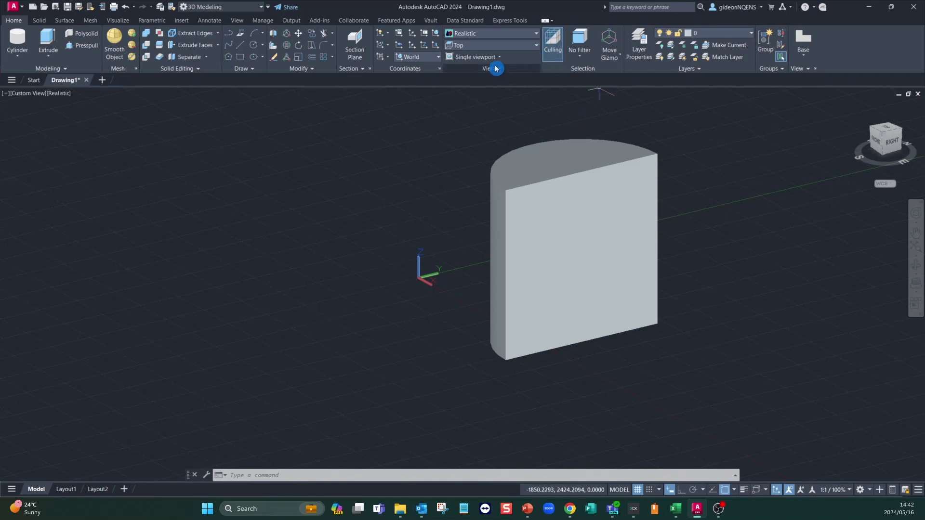
Step: Compare the half-cylinder solid in the 2D Wireframe, Conceptual and X-Ray visual styles
left_click(538, 35)
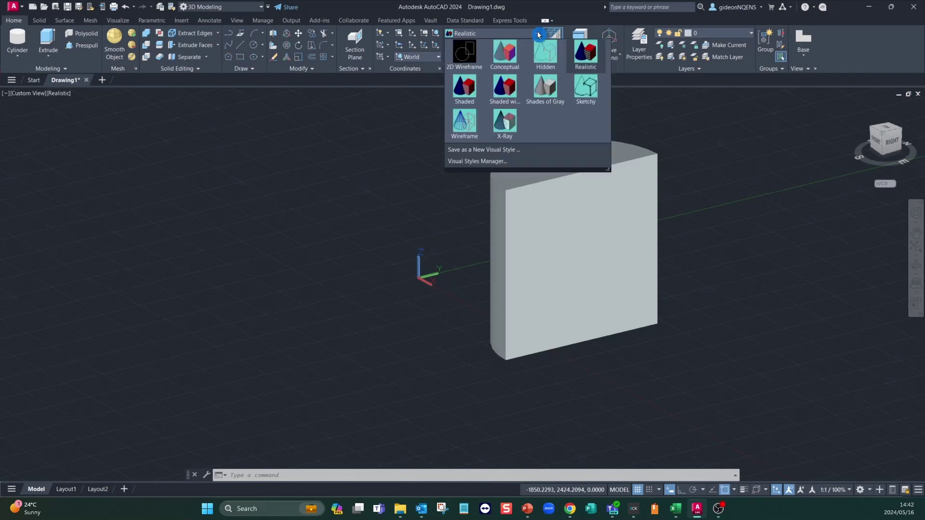
left_click(464, 56)
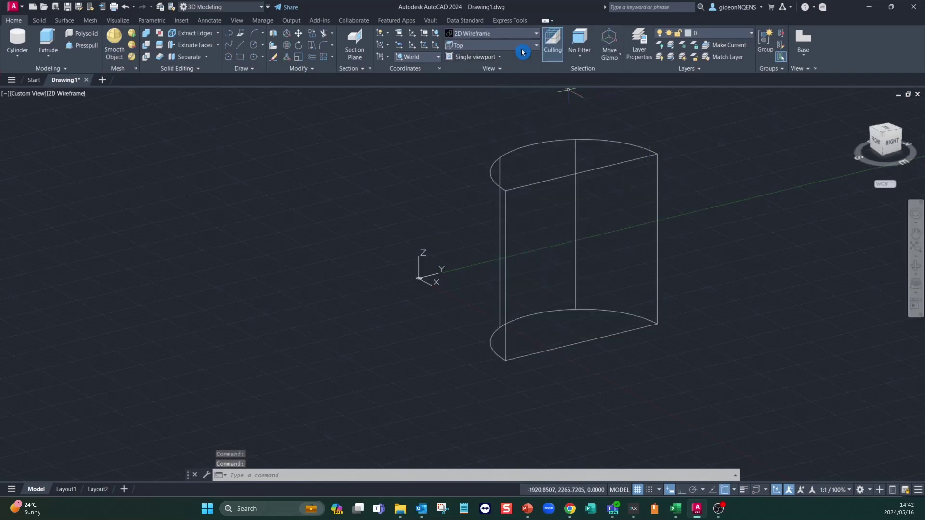
left_click(536, 35)
left_click(505, 56)
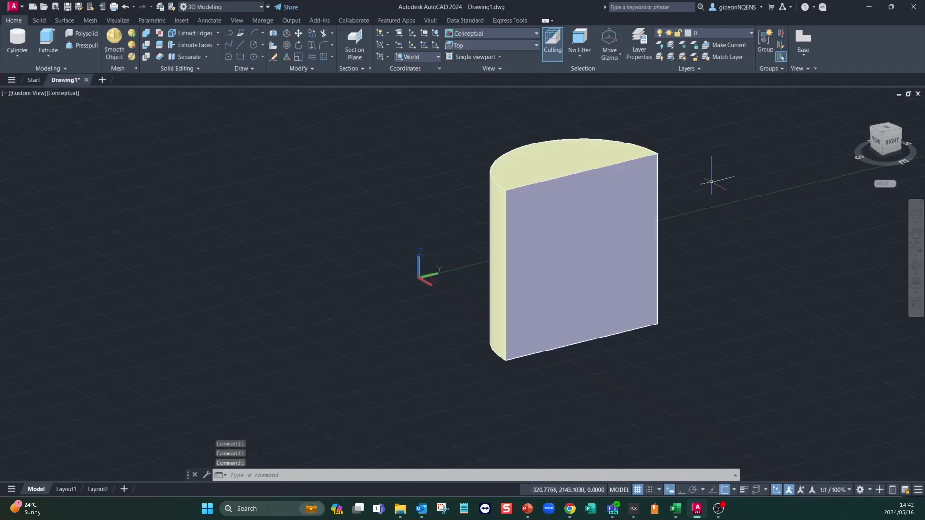
left_click(536, 33)
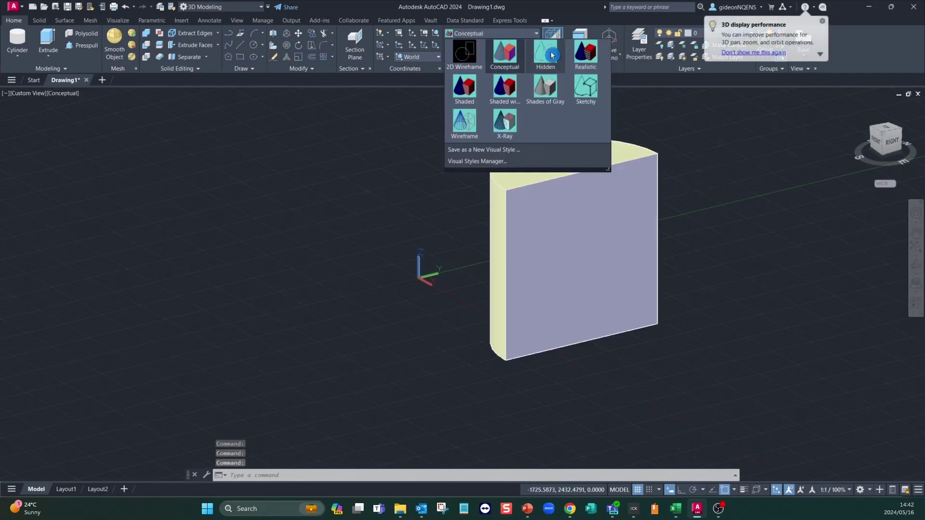
left_click(504, 121)
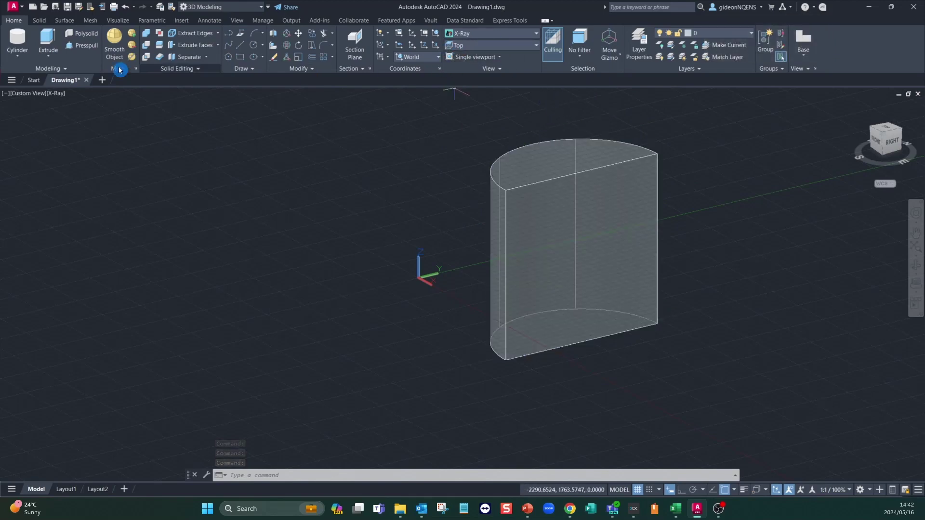
Step: Draw a box from the lower far corner of the half cylinder's flat face, extending outward and rising above the solid
left_click(18, 54)
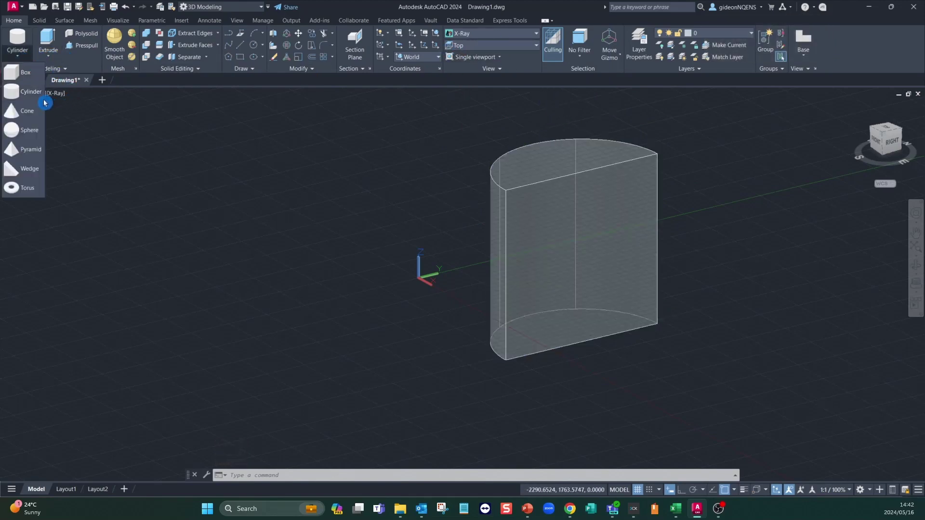
left_click(23, 72)
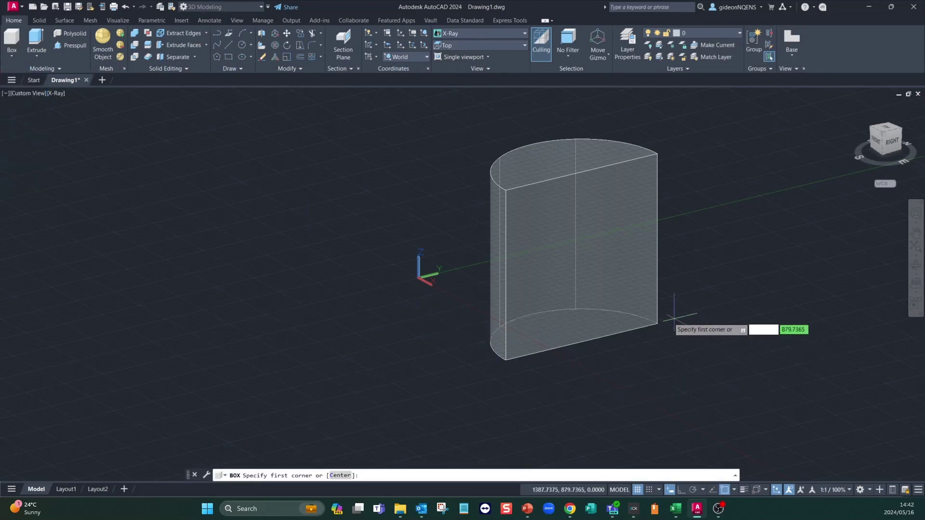
left_click(657, 324)
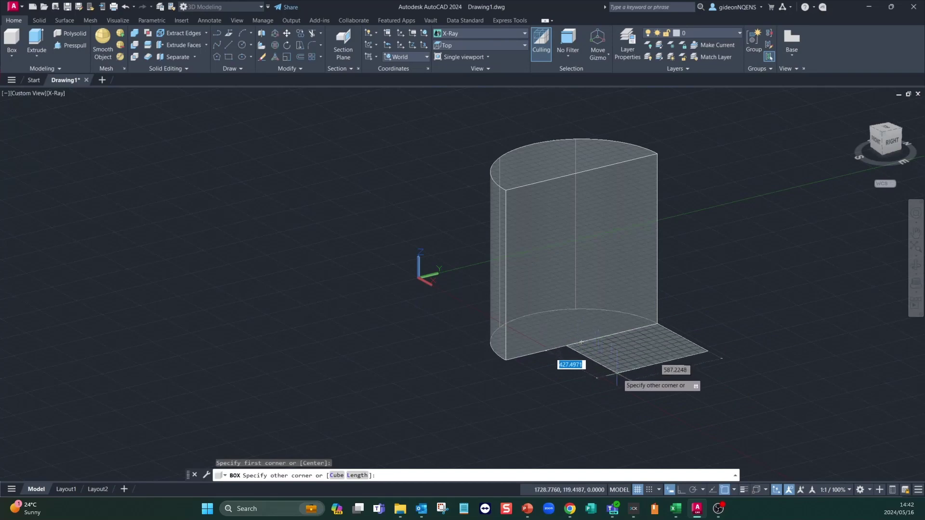
left_click(680, 394)
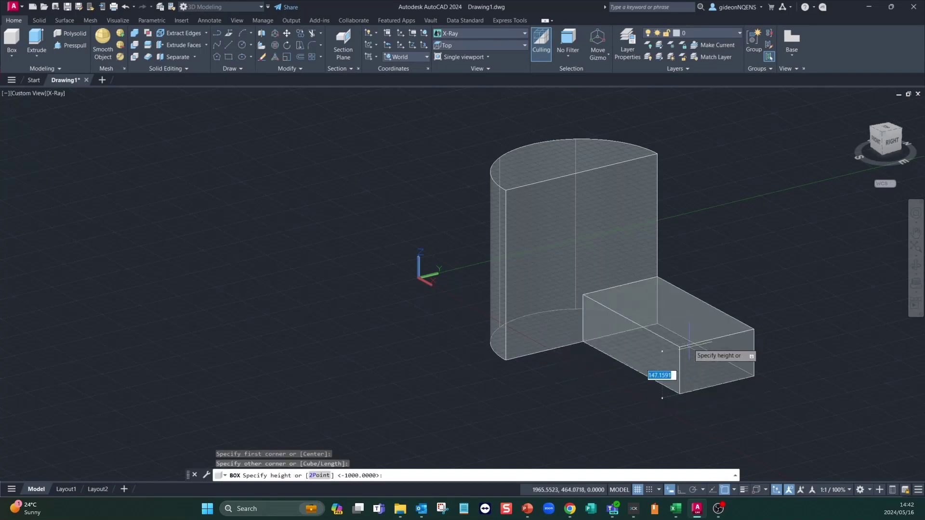
left_click(681, 163)
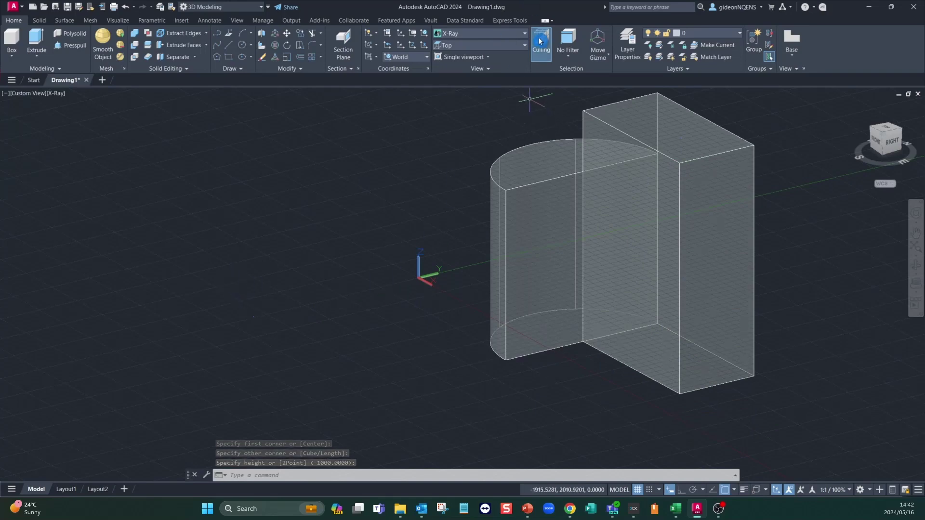
left_click(524, 34)
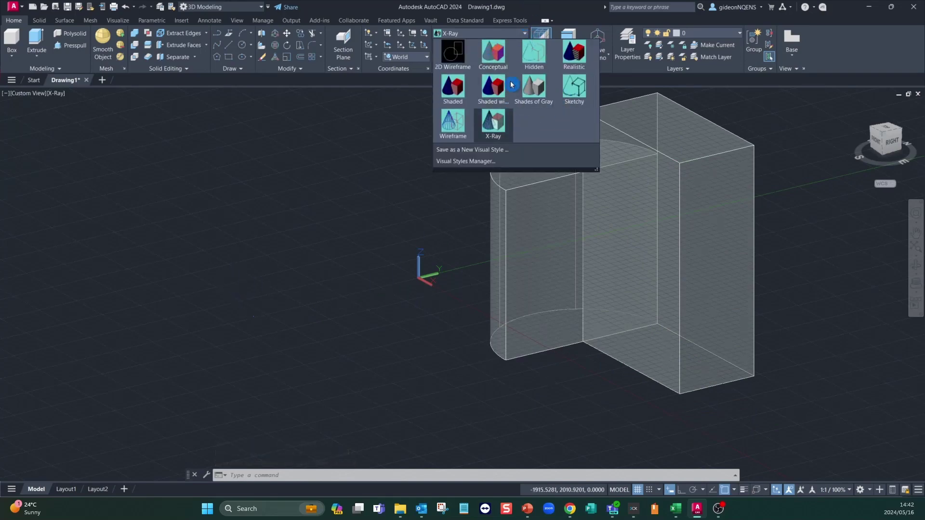
left_click(582, 57)
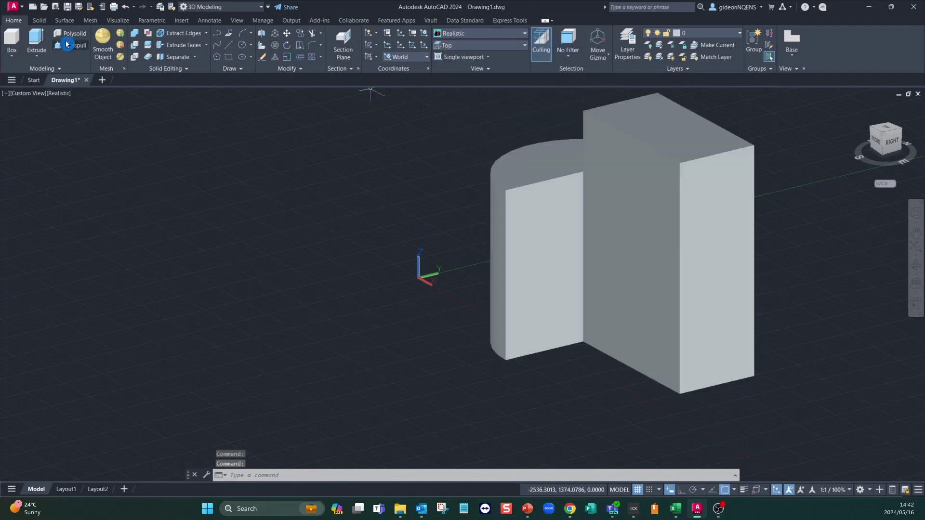
left_click(11, 39)
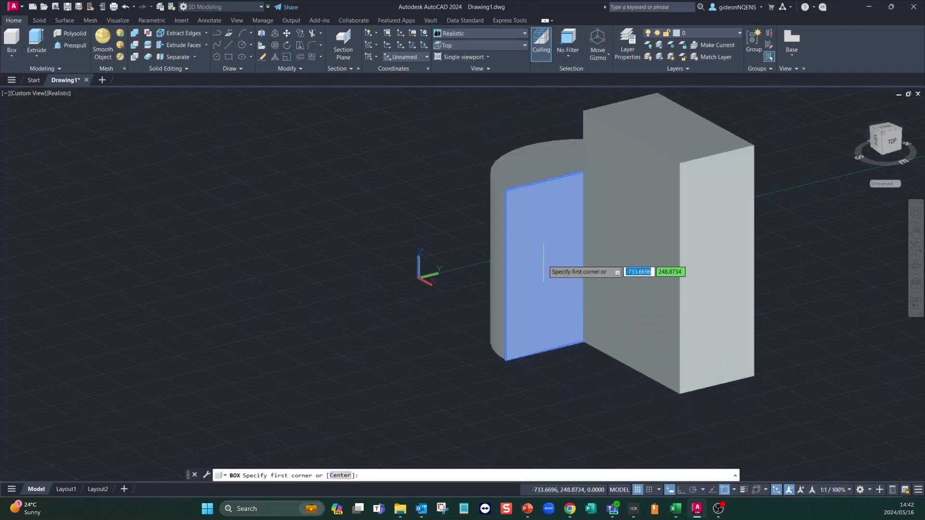
left_click(506, 191)
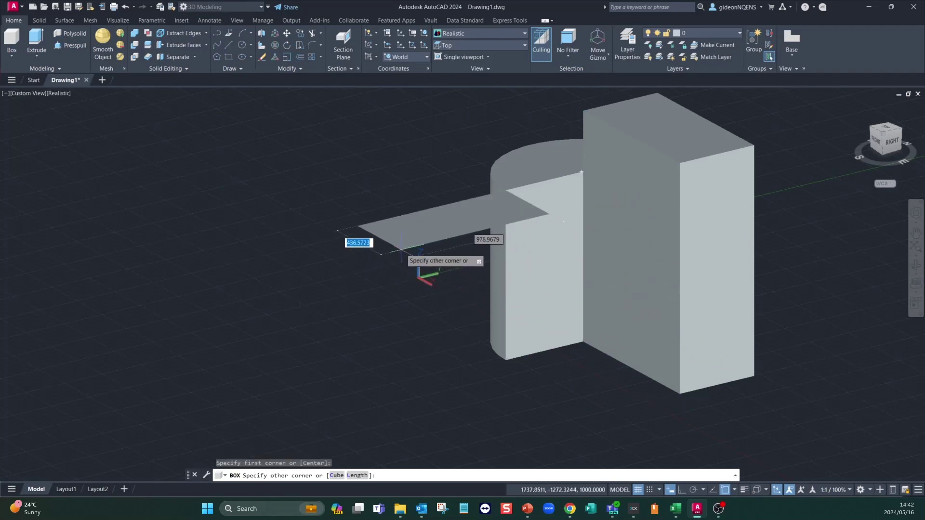
left_click(421, 258)
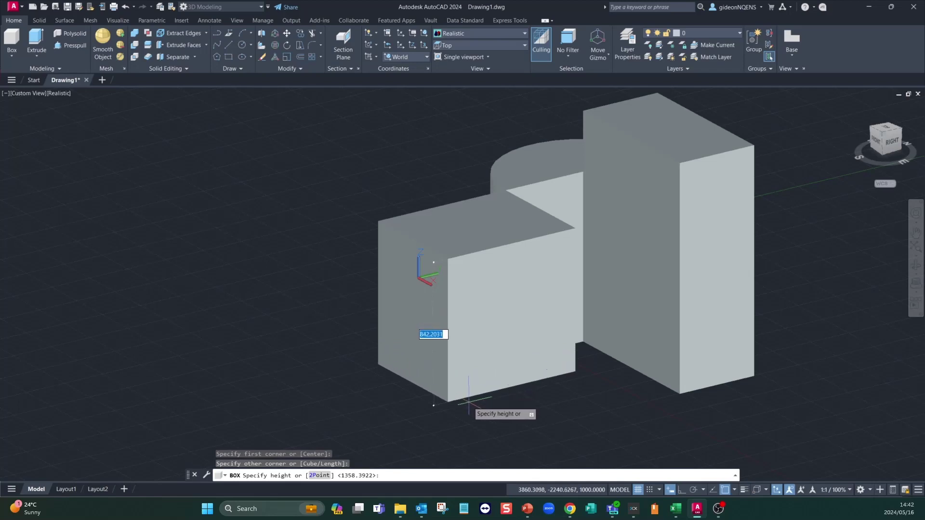
Step: Apply the Wireframe visual style and draw a box from the upper near corner of the half cylinder's flat face, extending outward and down to its base
left_click(523, 36)
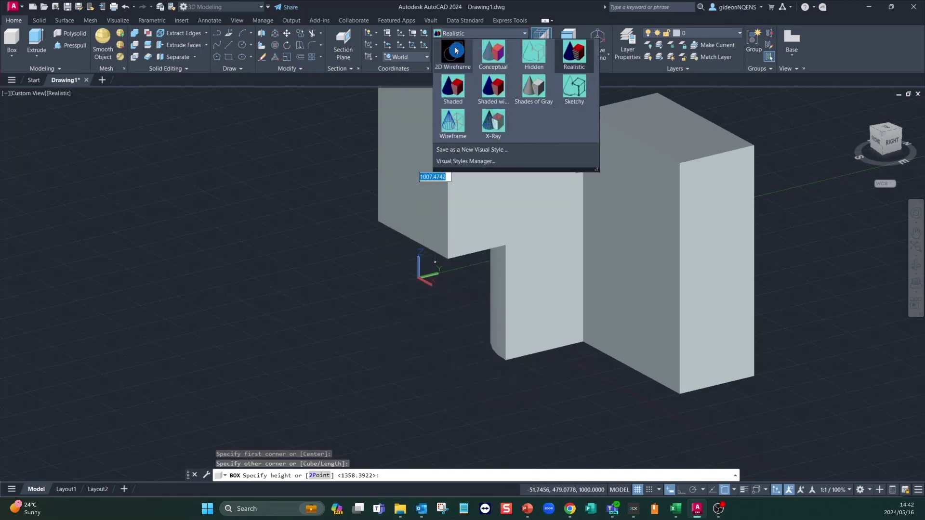
left_click(456, 131)
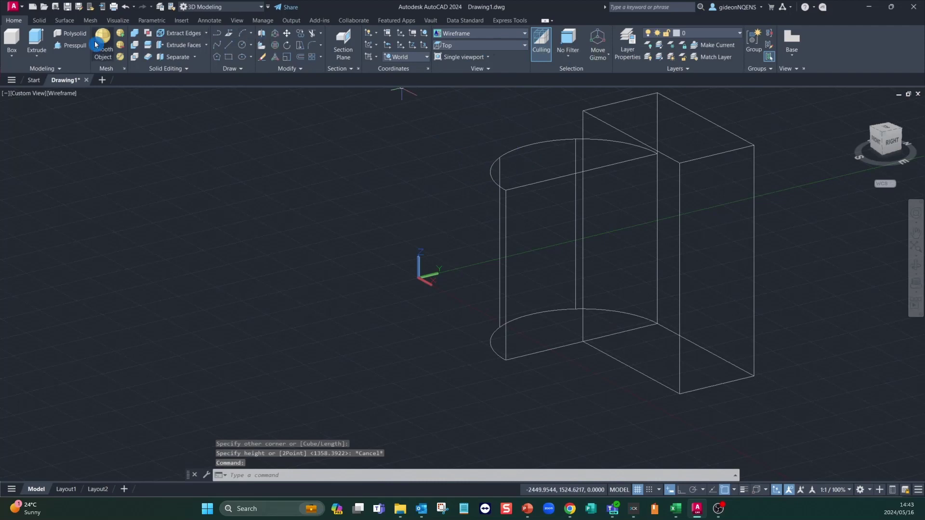
left_click(13, 43)
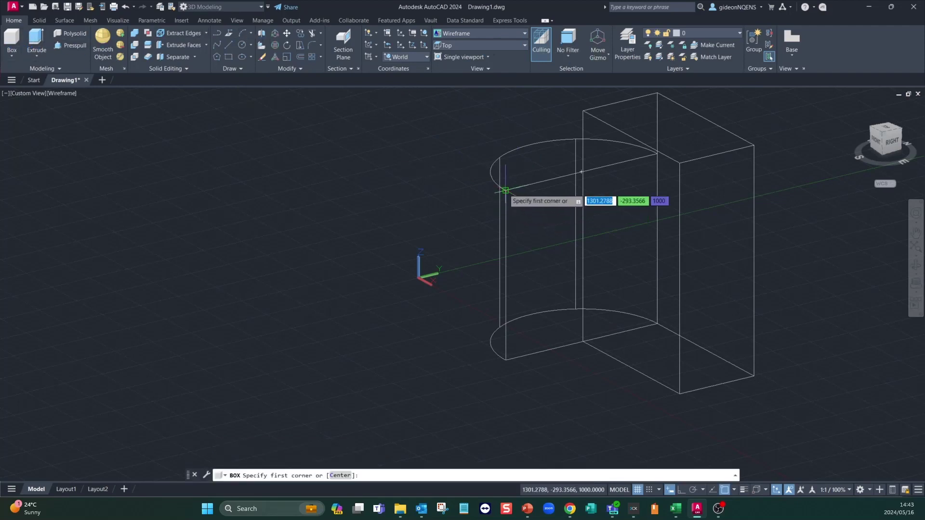
left_click(536, 206)
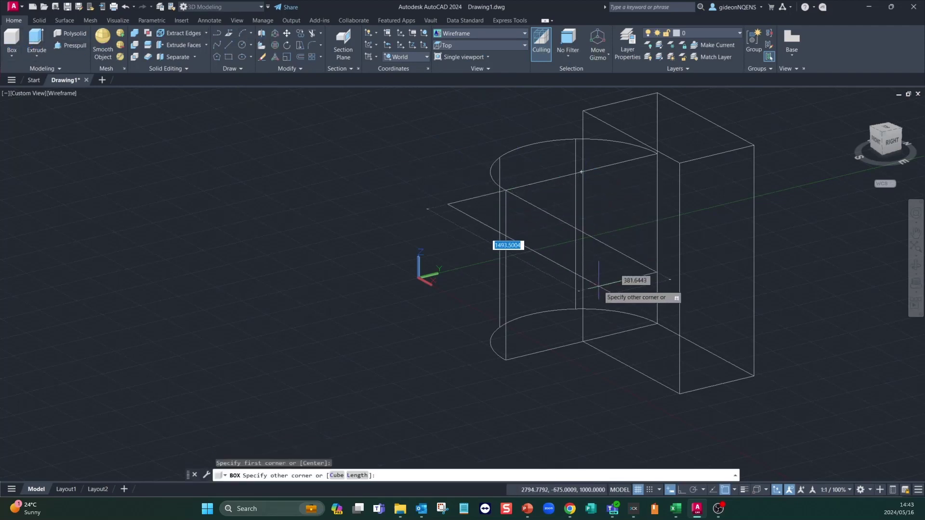
left_click(582, 171)
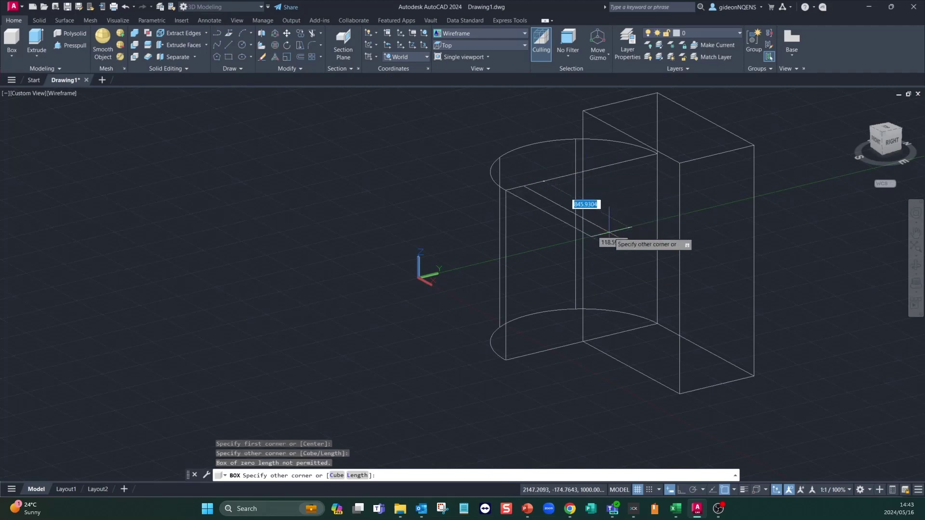
left_click(638, 211)
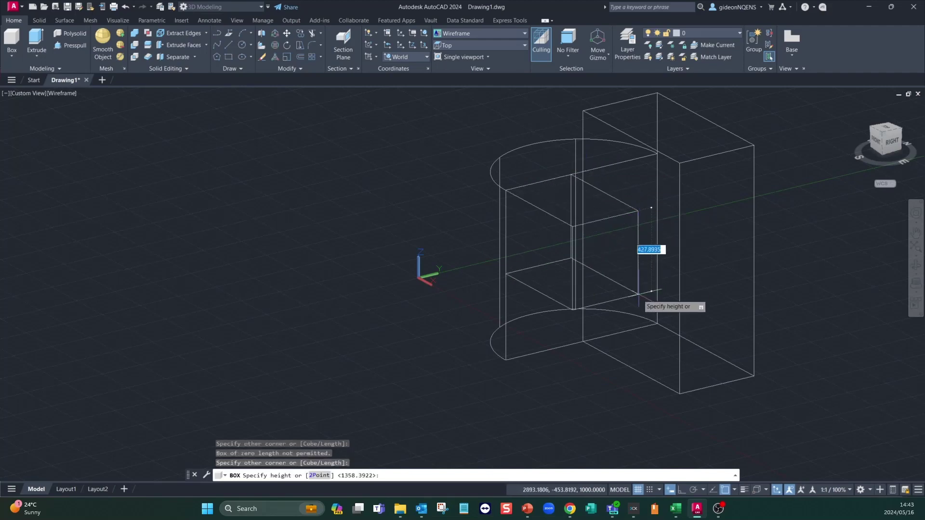
left_click(582, 342)
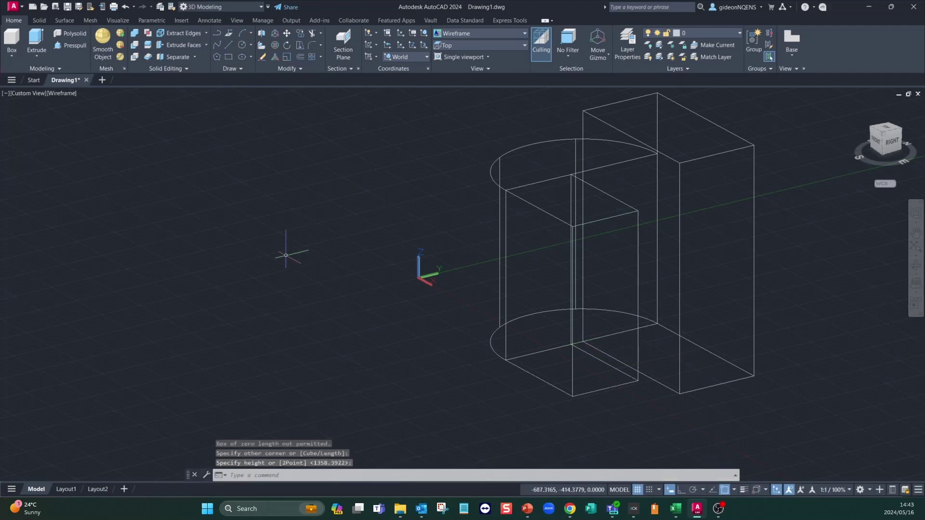